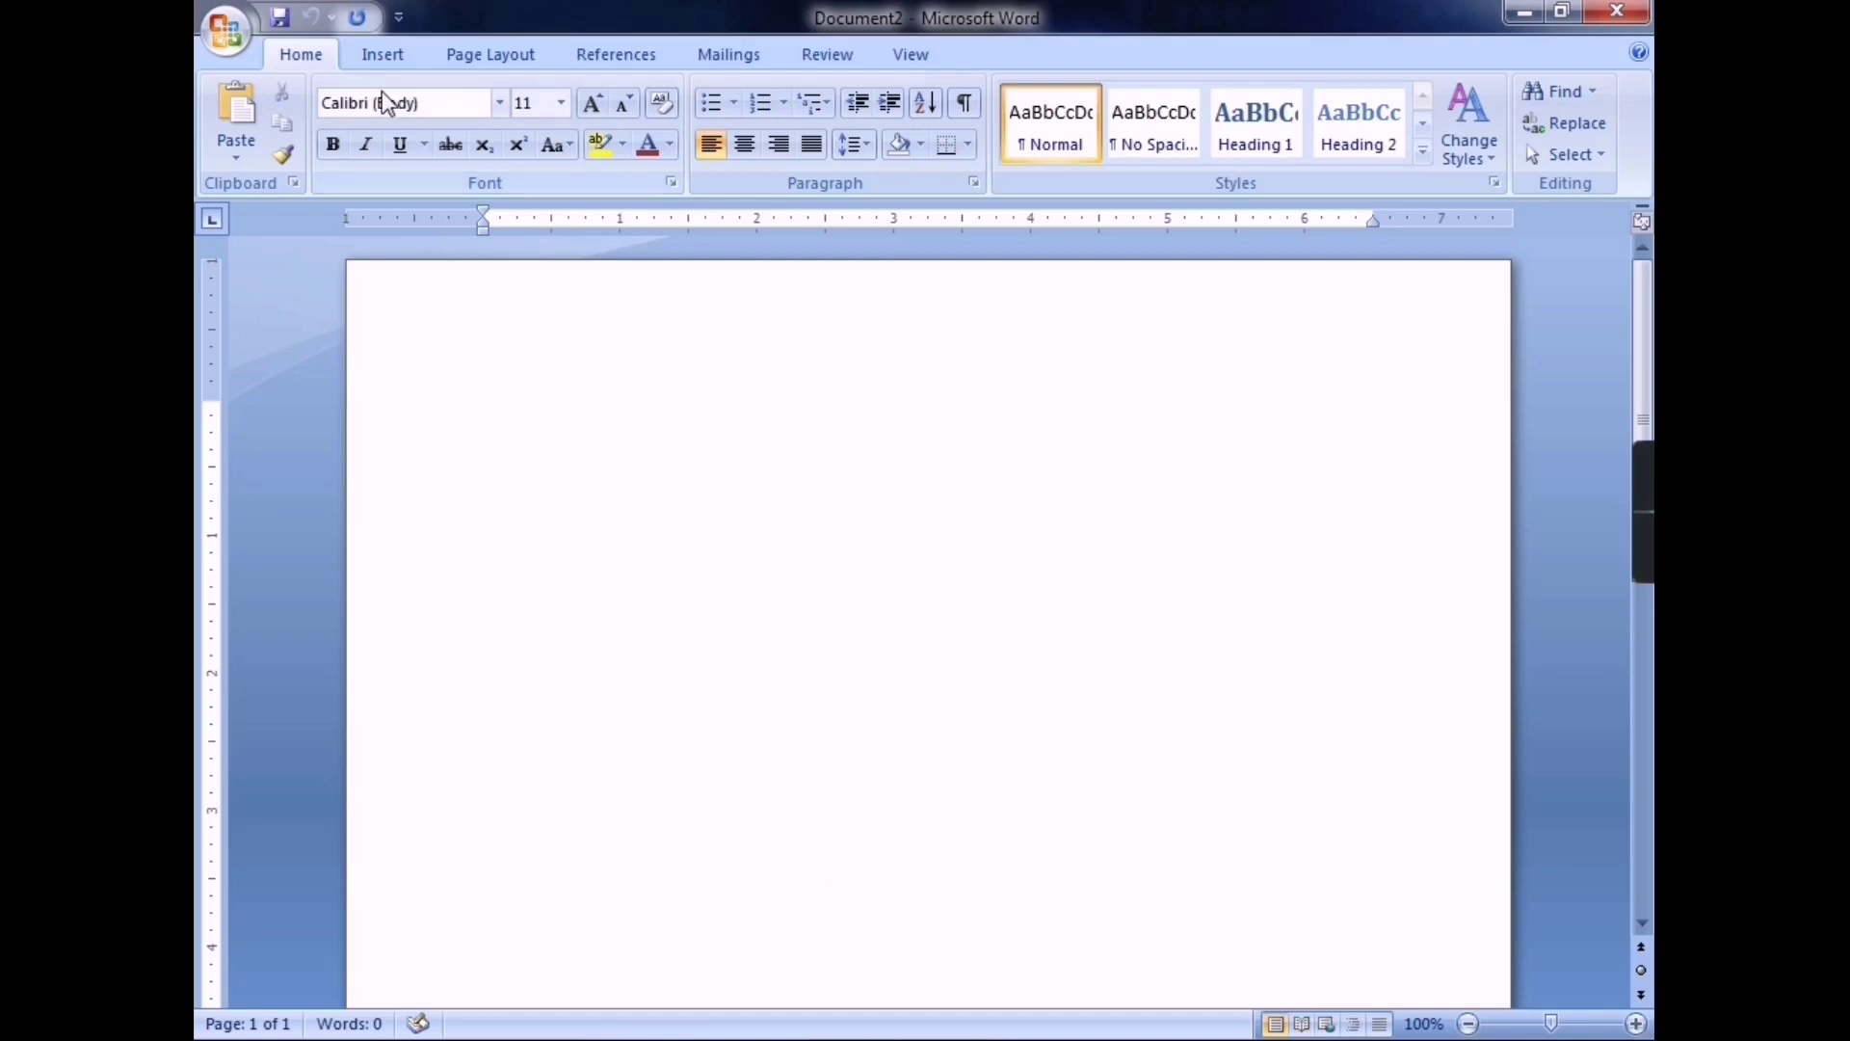
# Step: Browse the Insert tab's Cover Page designs and dismiss the gallery without adding a cover page
pyautogui.click(383, 59)
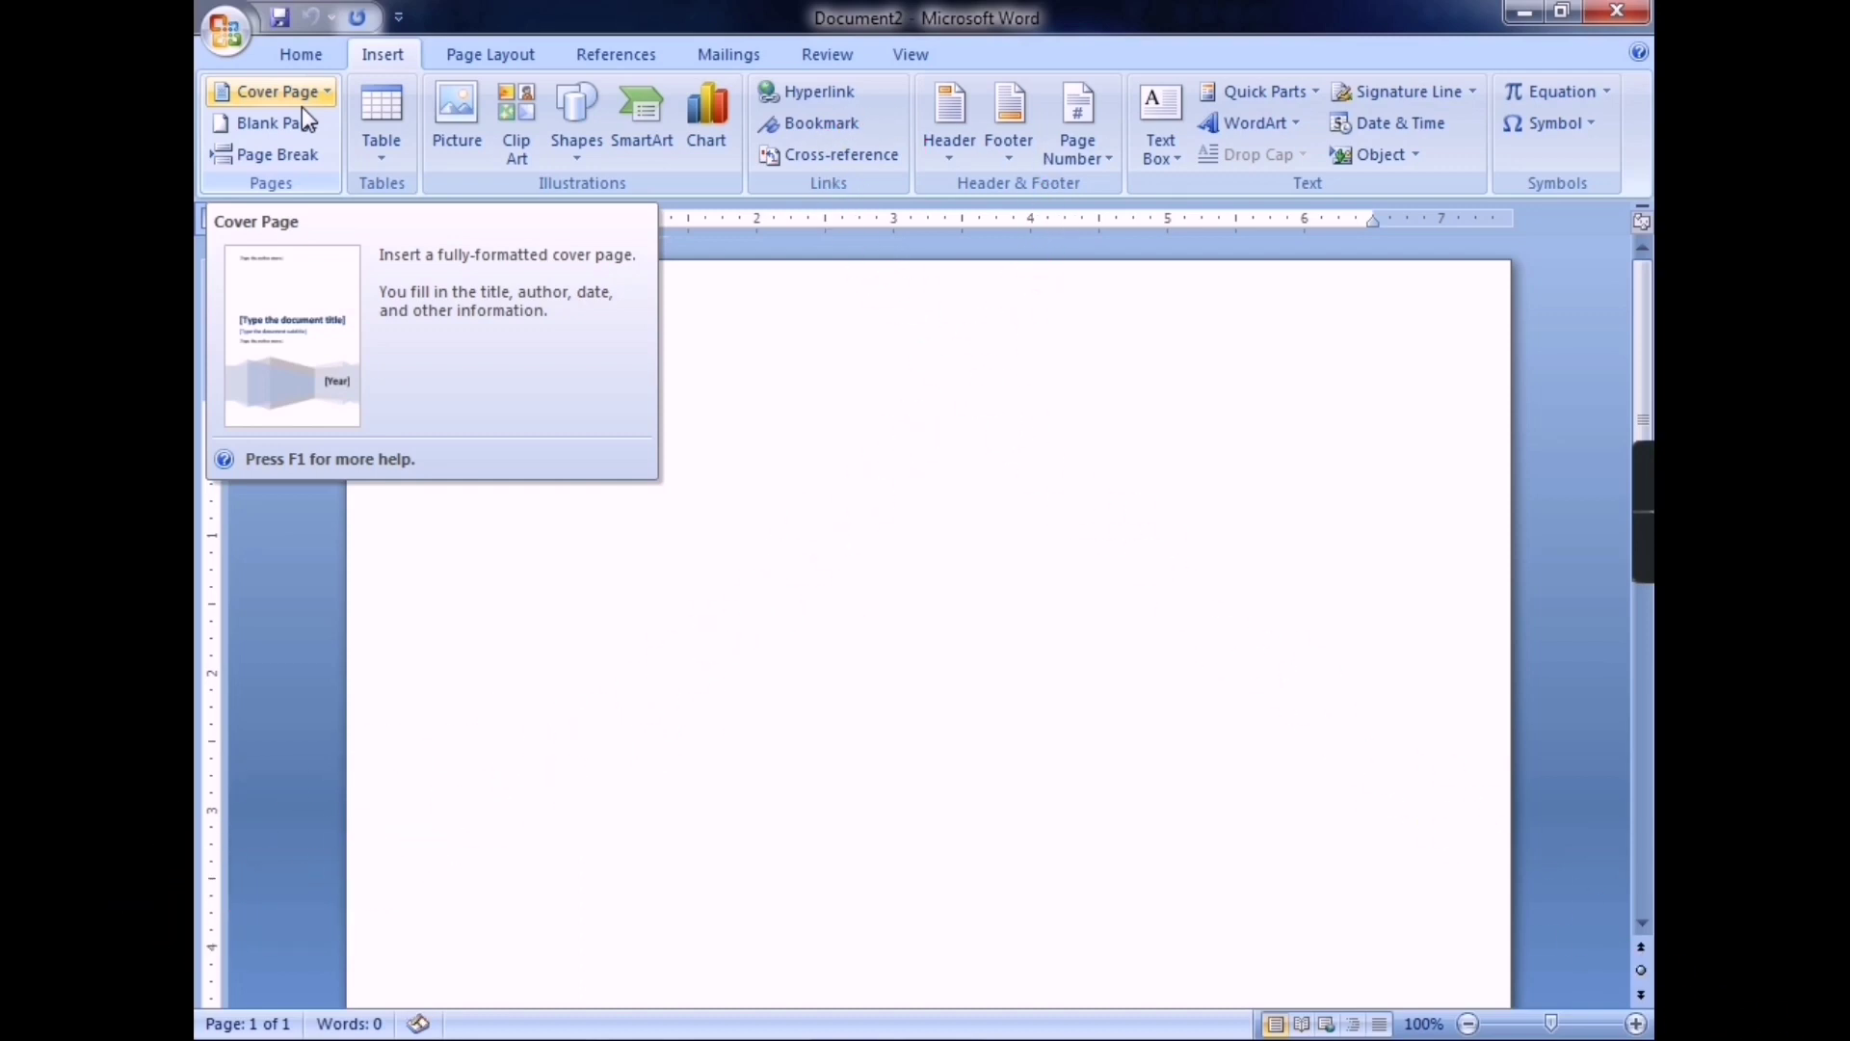
pyautogui.click(305, 102)
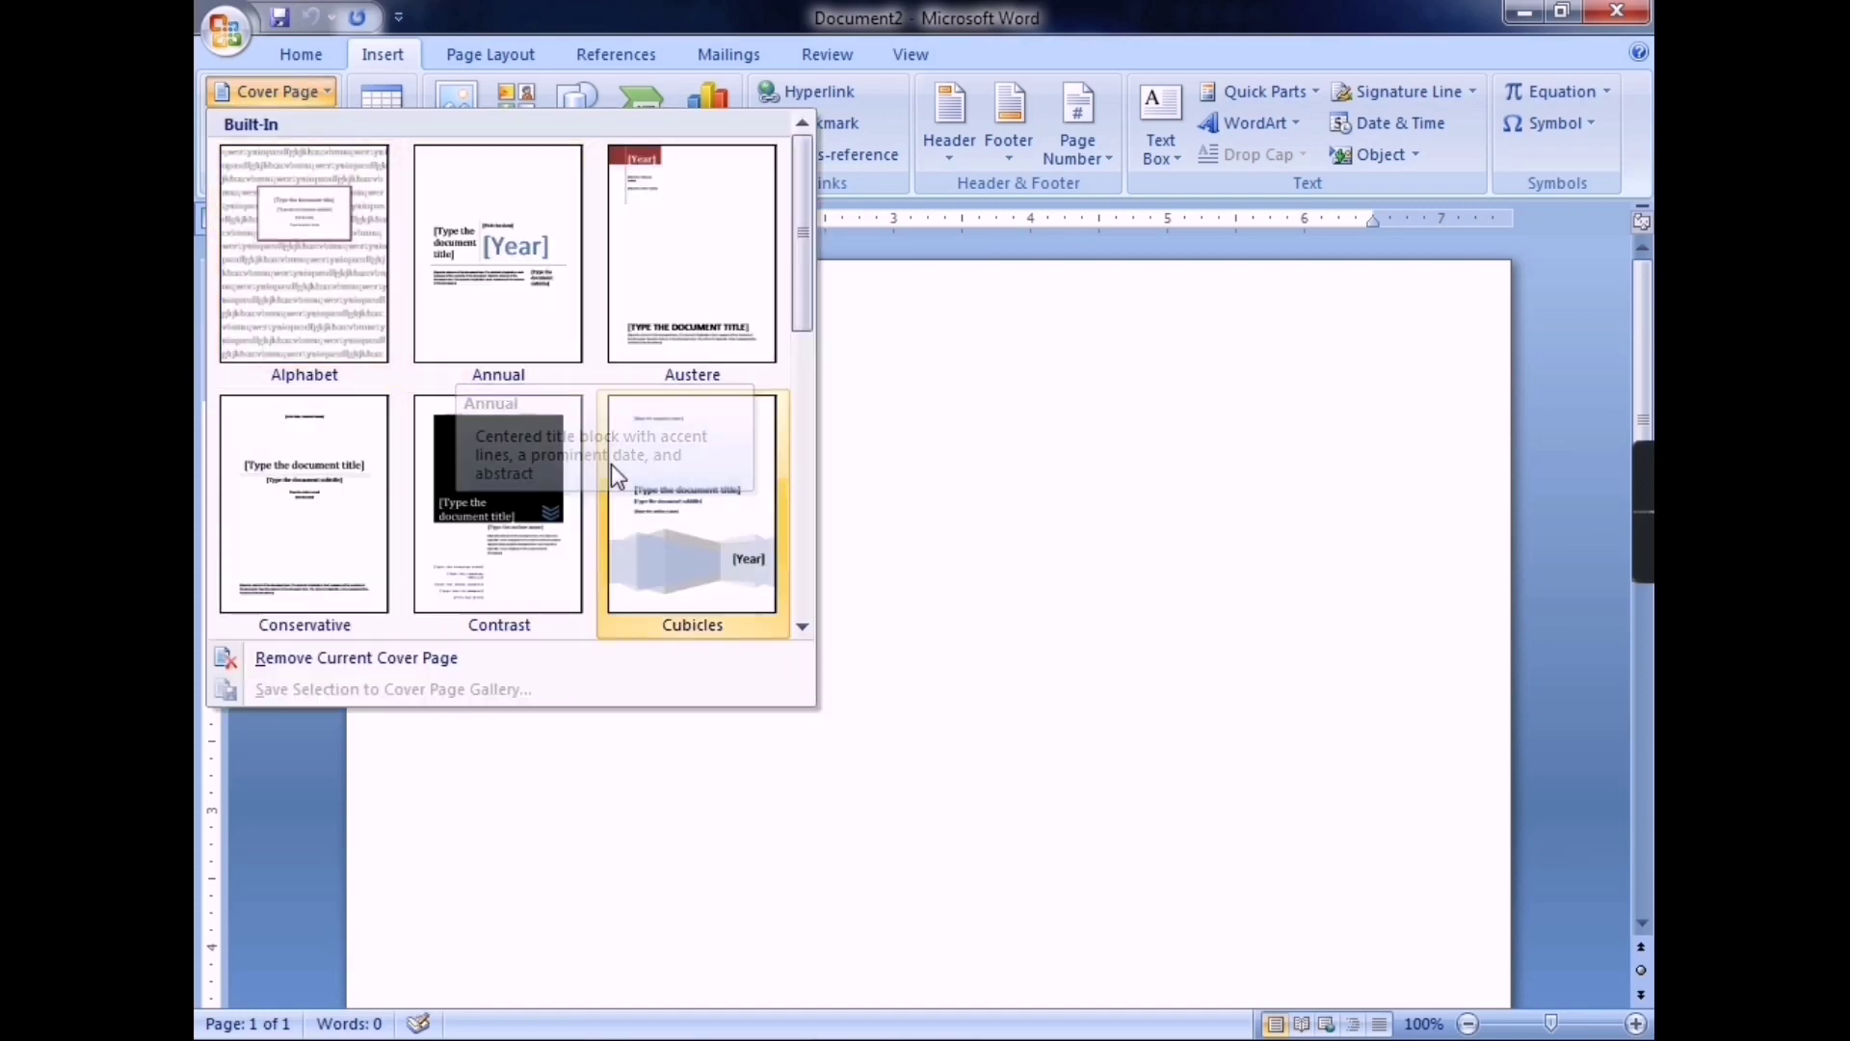
pyautogui.scroll(-3, 625, 482)
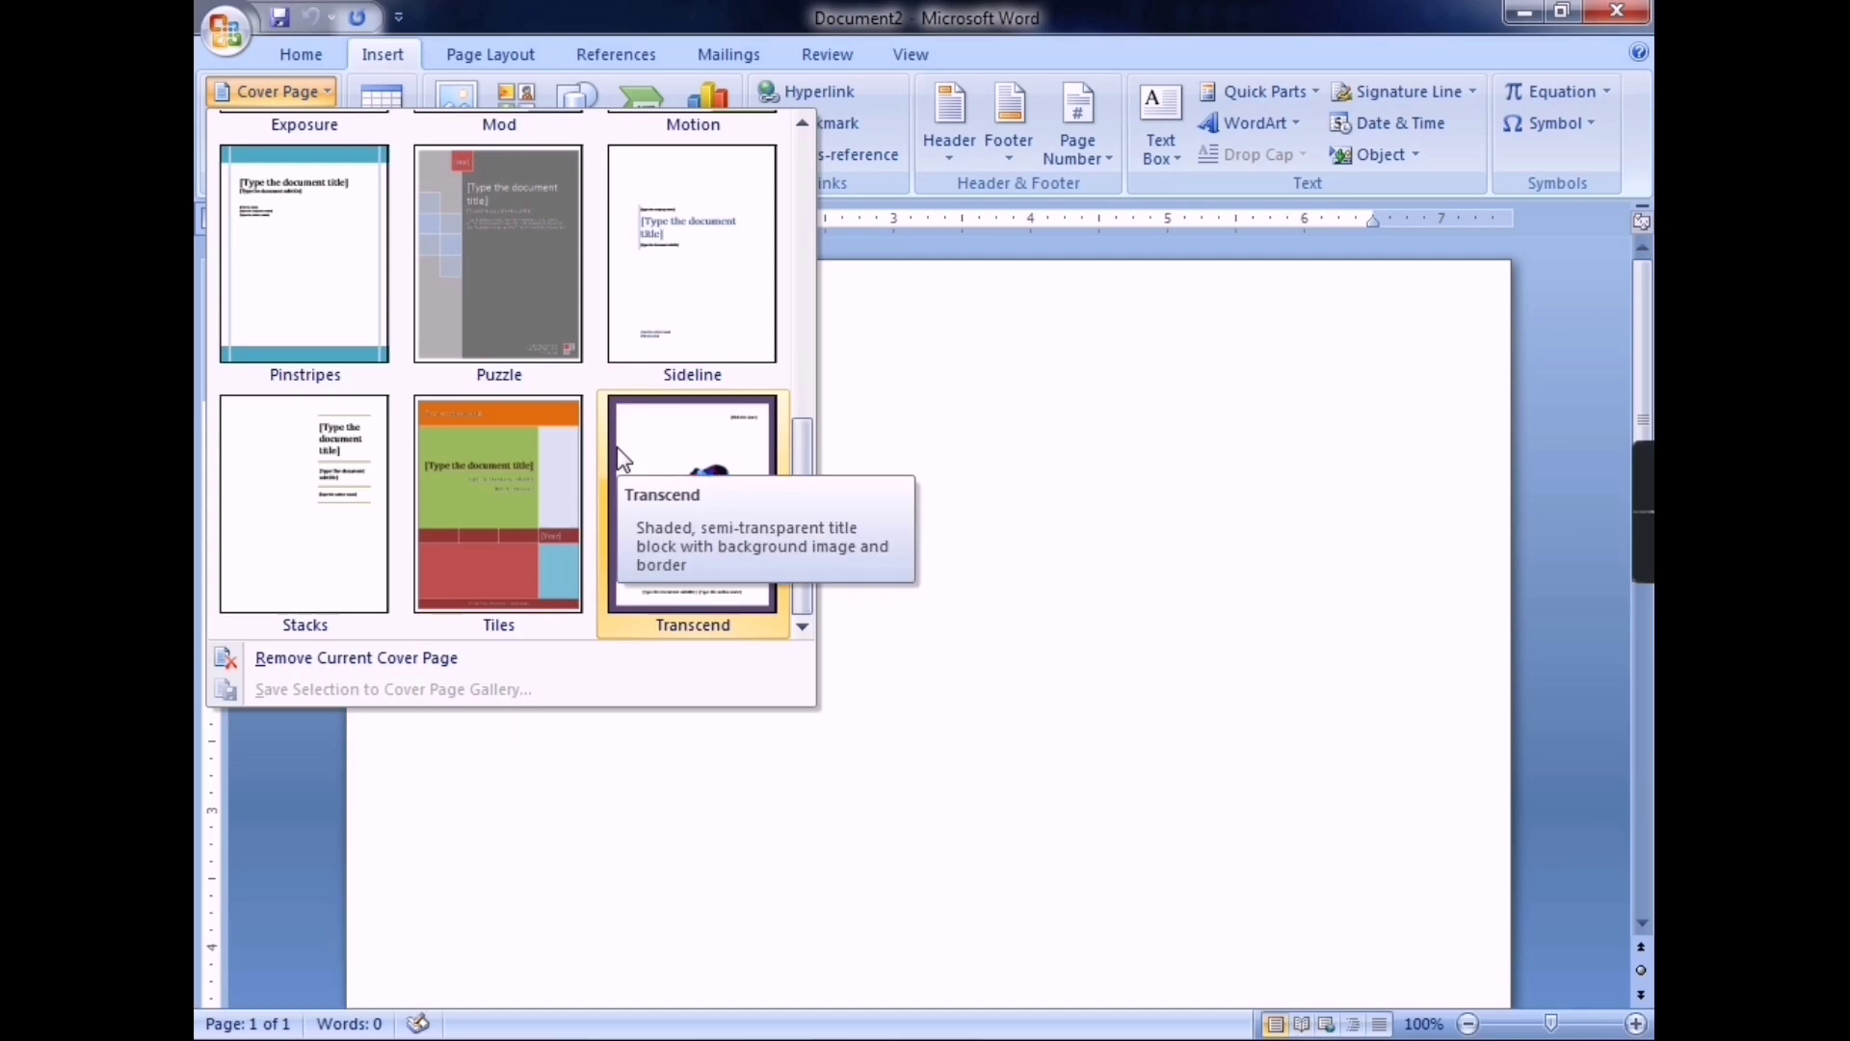
pyautogui.click(863, 396)
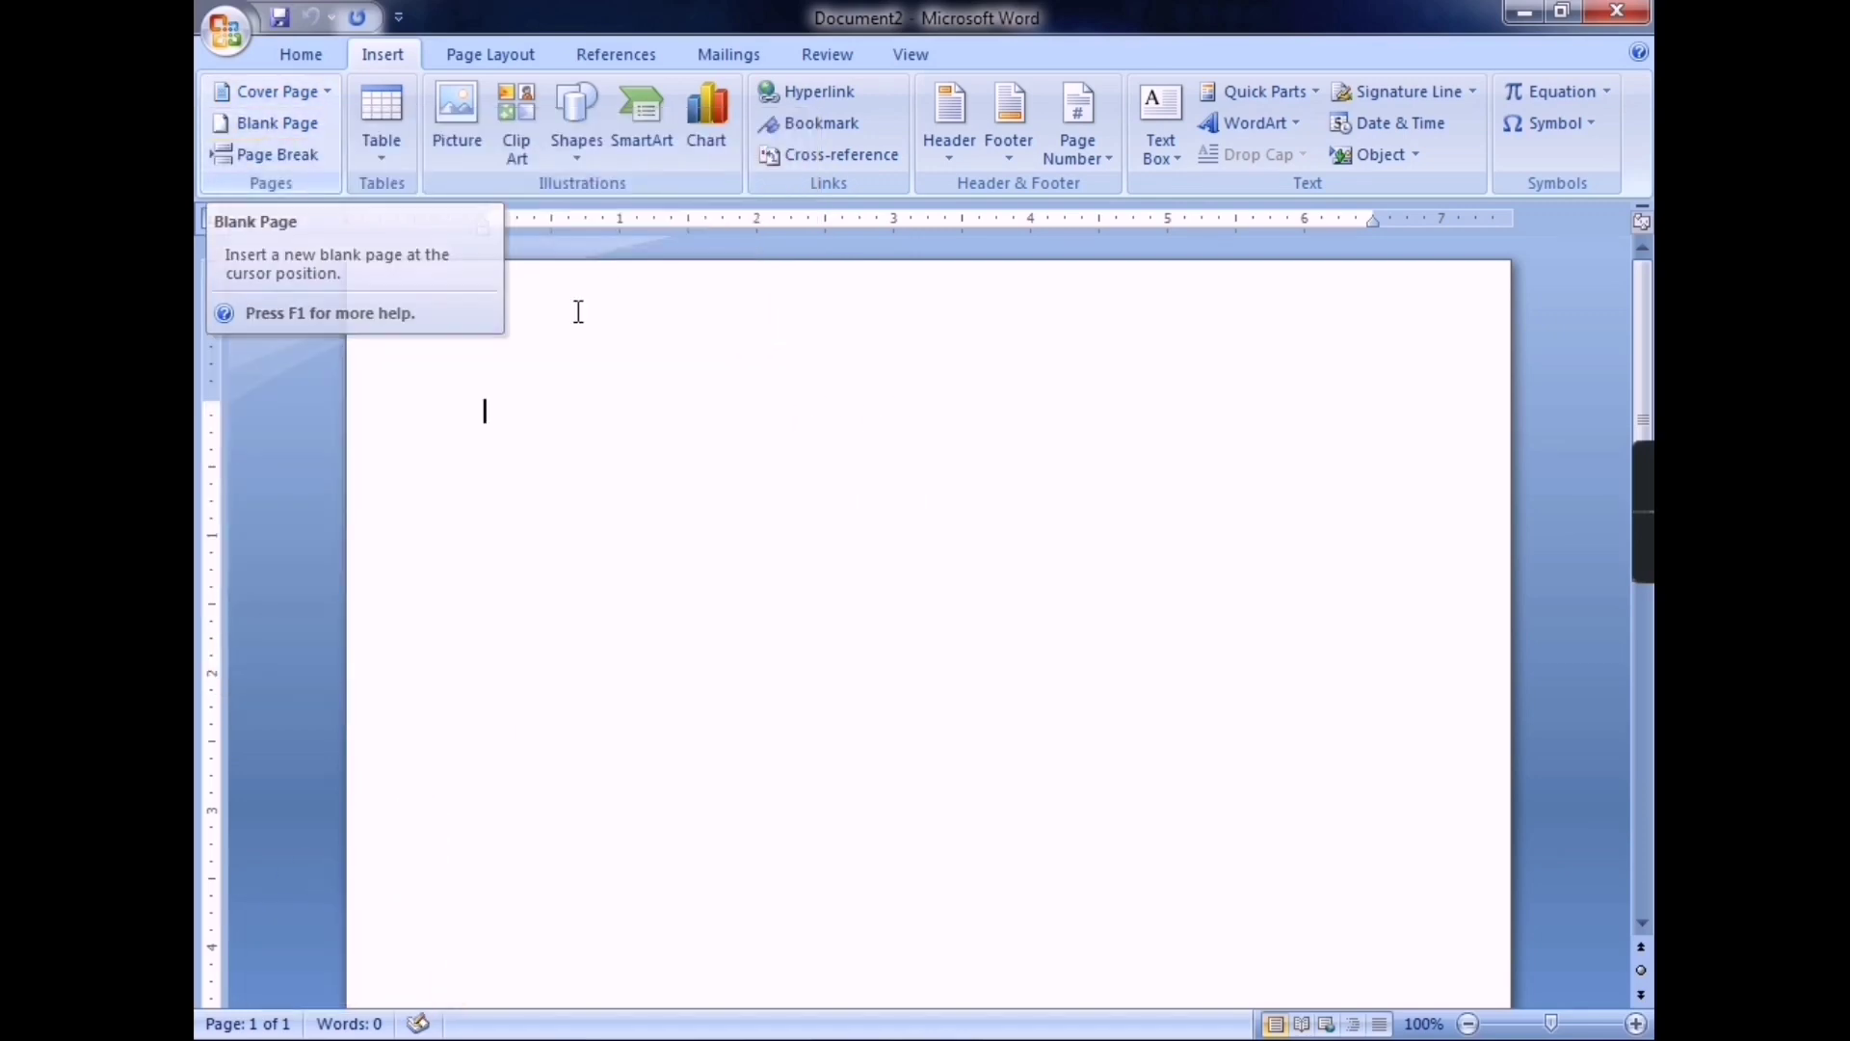
# Step: Generate three sample paragraphs with =rand(), then bring up the Table size grid
pyautogui.write('=')
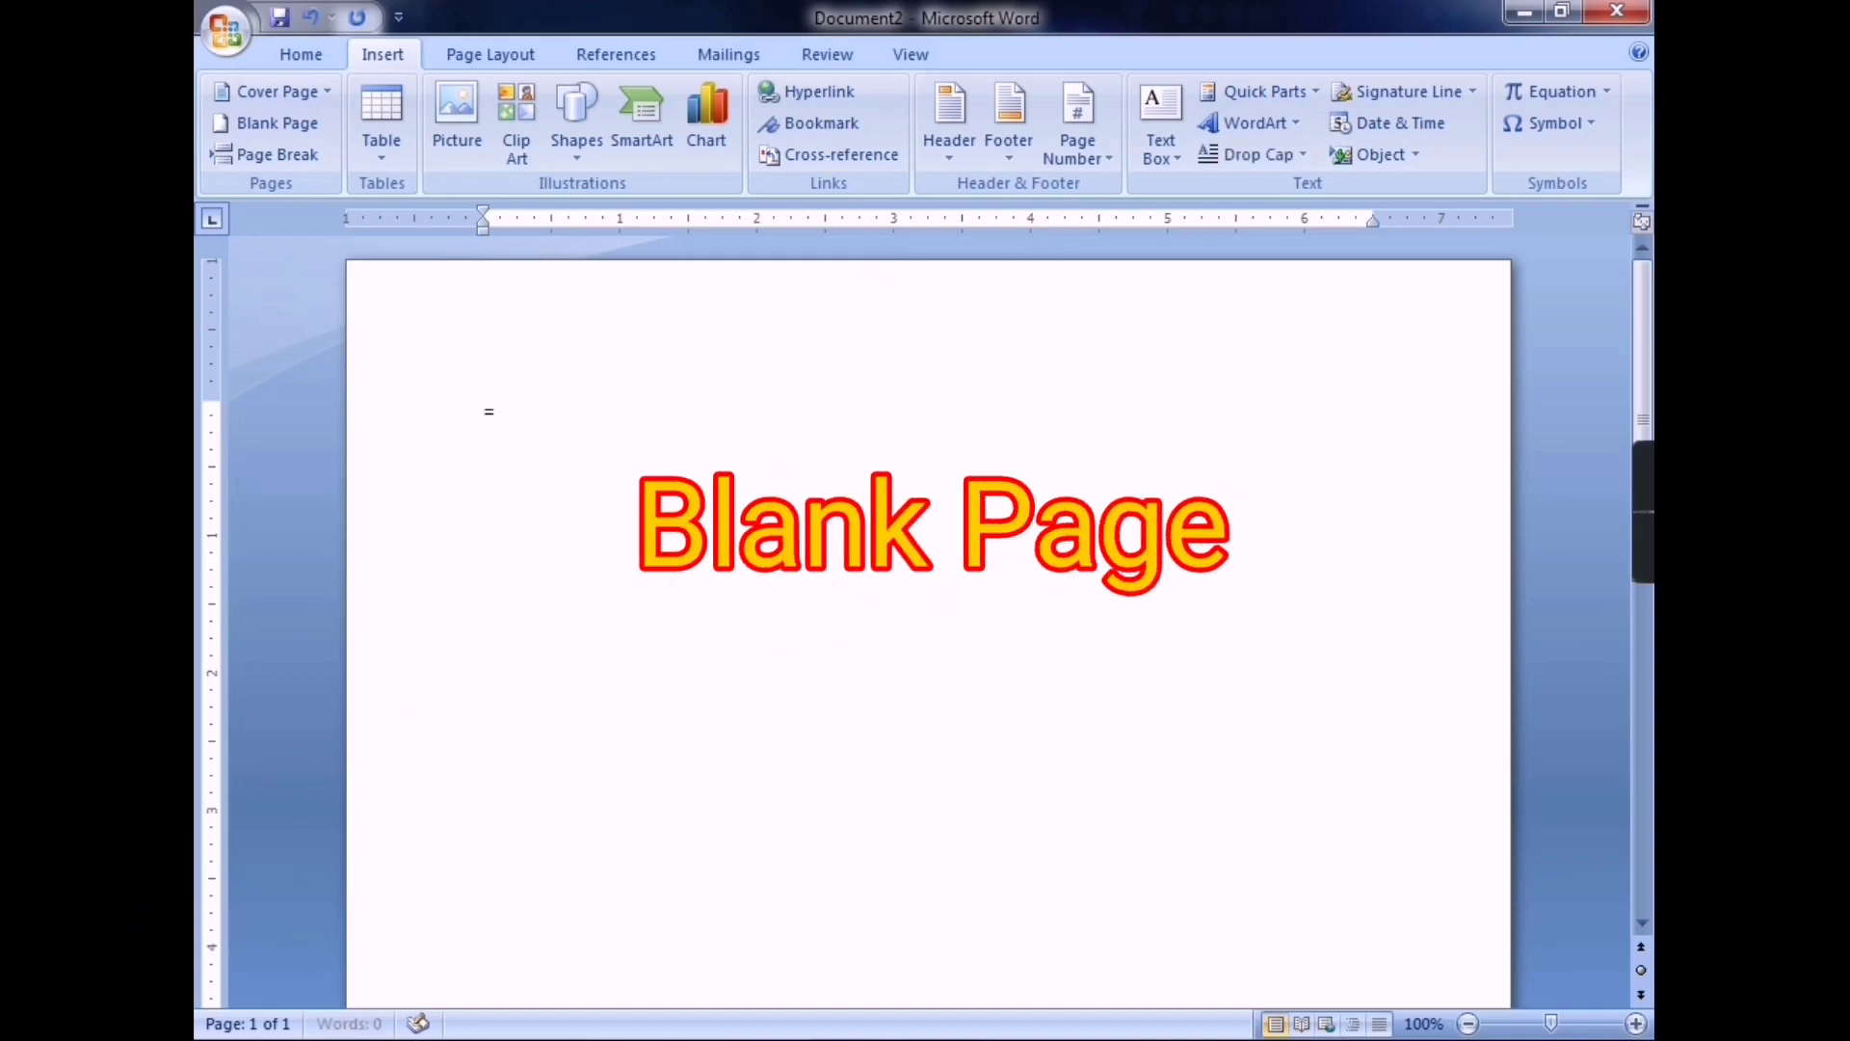
pyautogui.write('rand()')
pyautogui.press('Return')
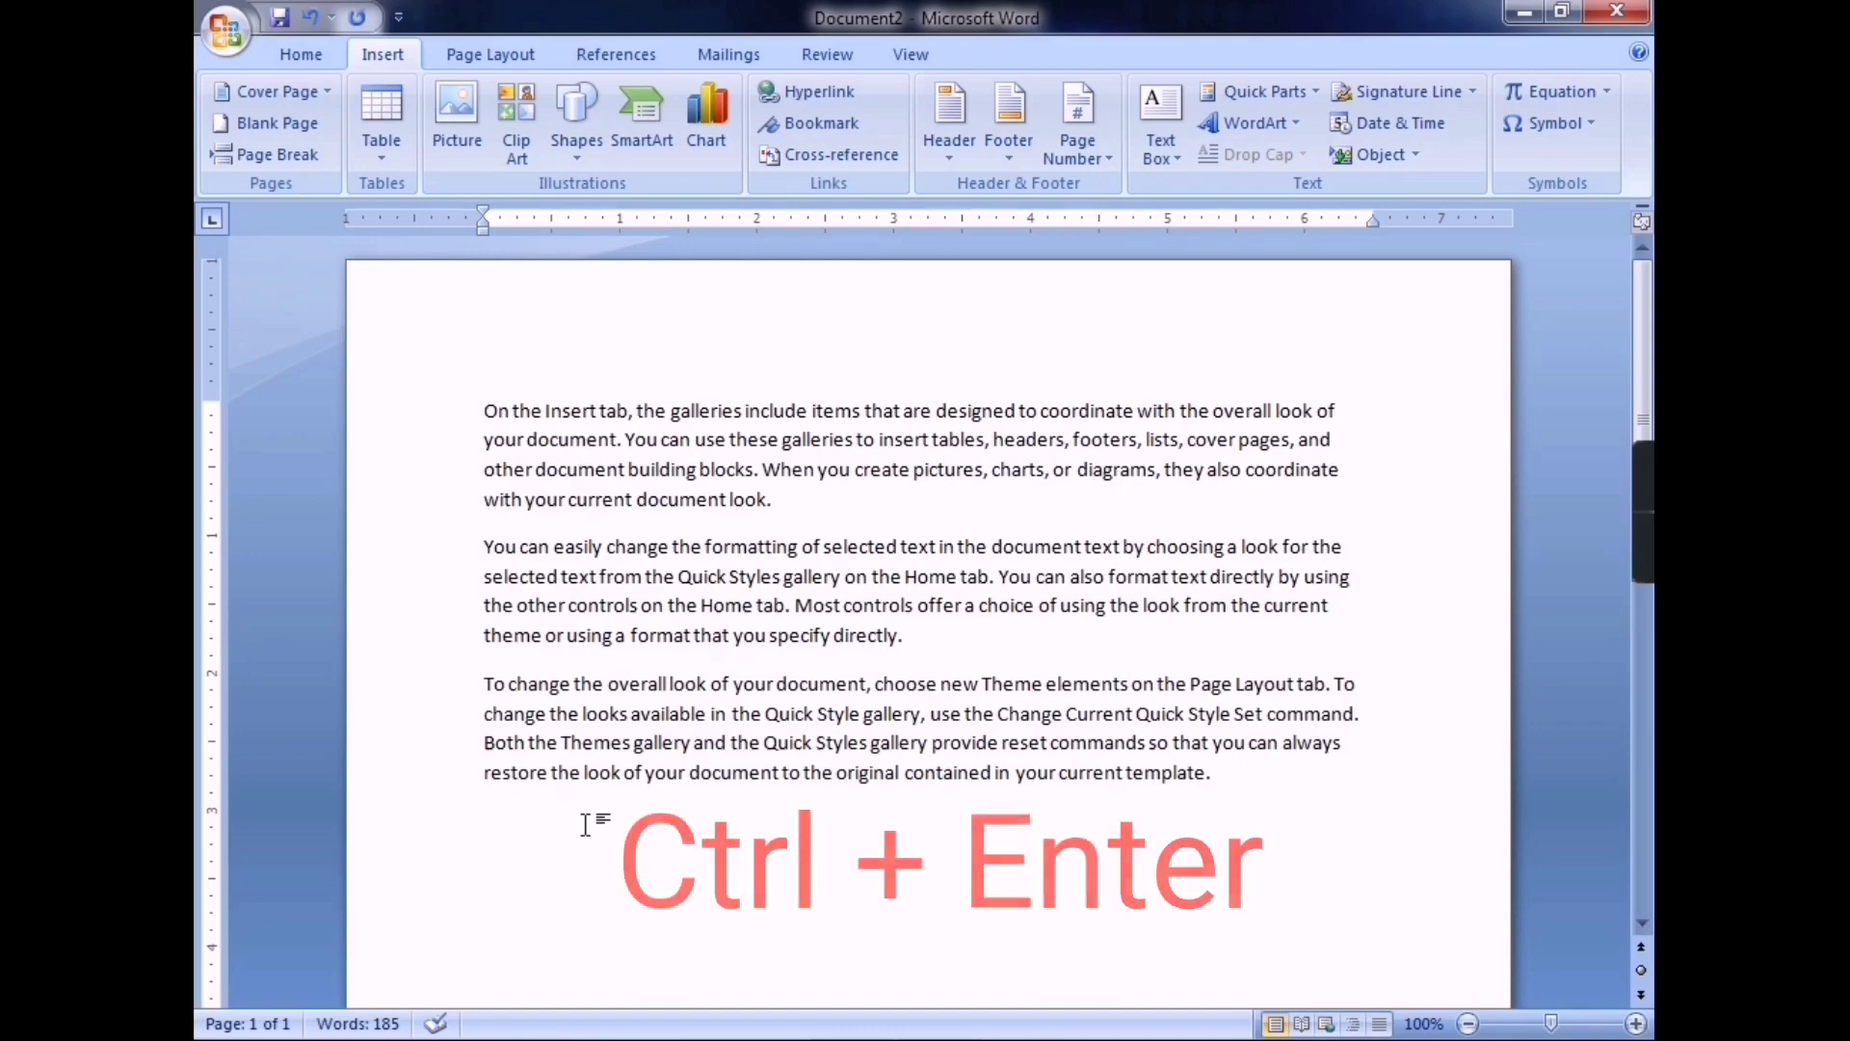
pyautogui.click(388, 156)
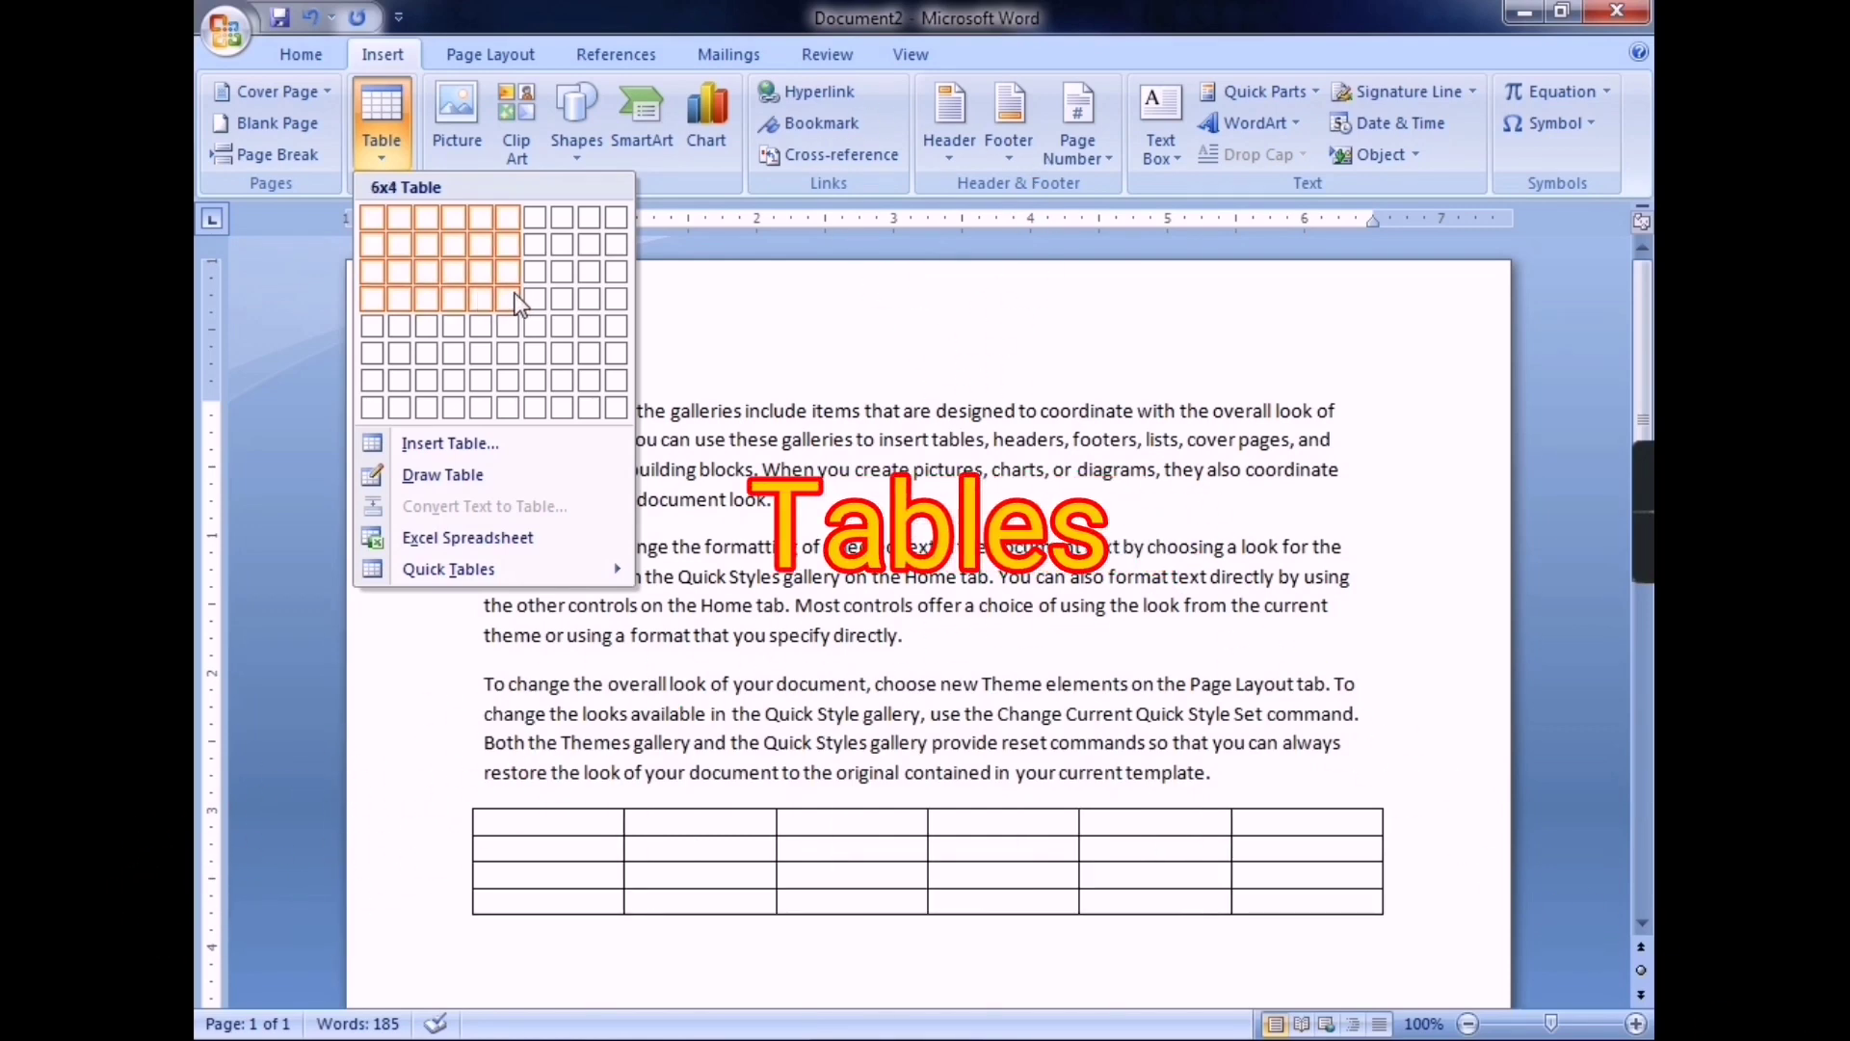
# Step: Dismiss the Table size grid so no table is added below the sample text
pyautogui.click(884, 887)
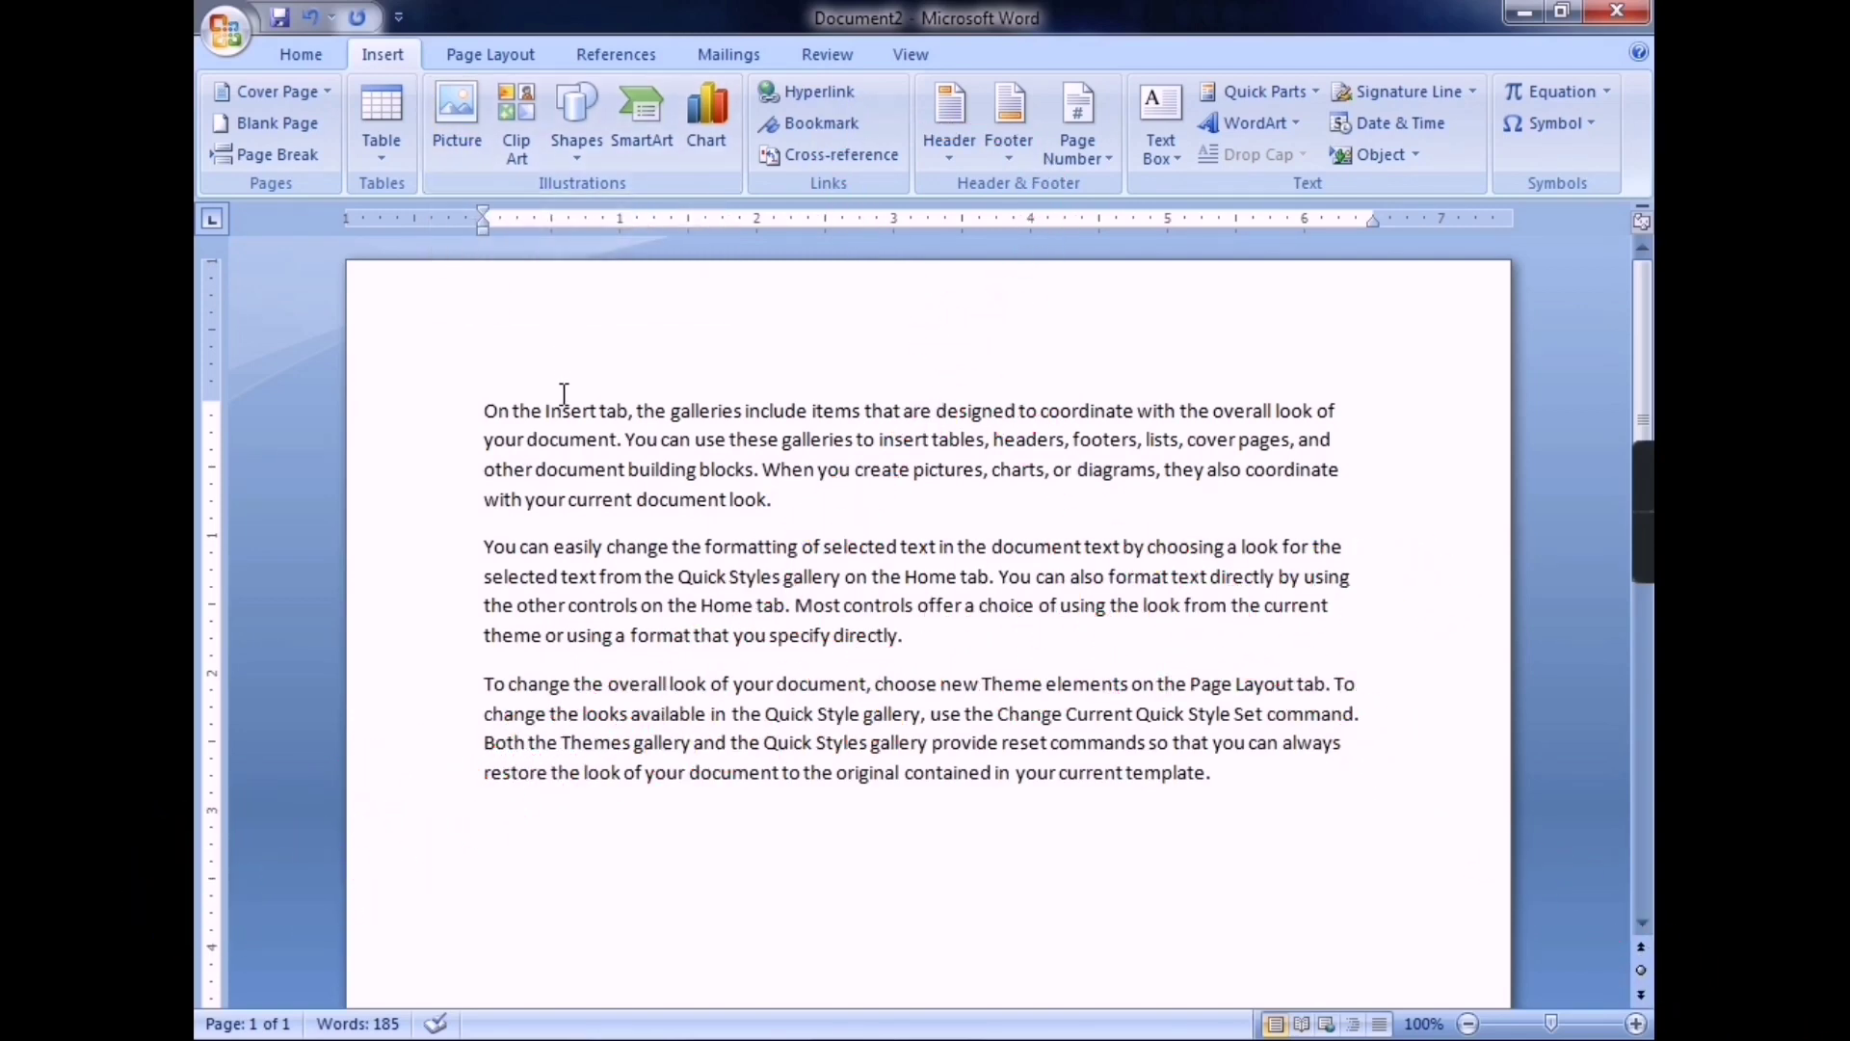
# Step: Cancel the Insert Picture dialog without adding an image, then bring up the Shapes gallery
pyautogui.click(459, 118)
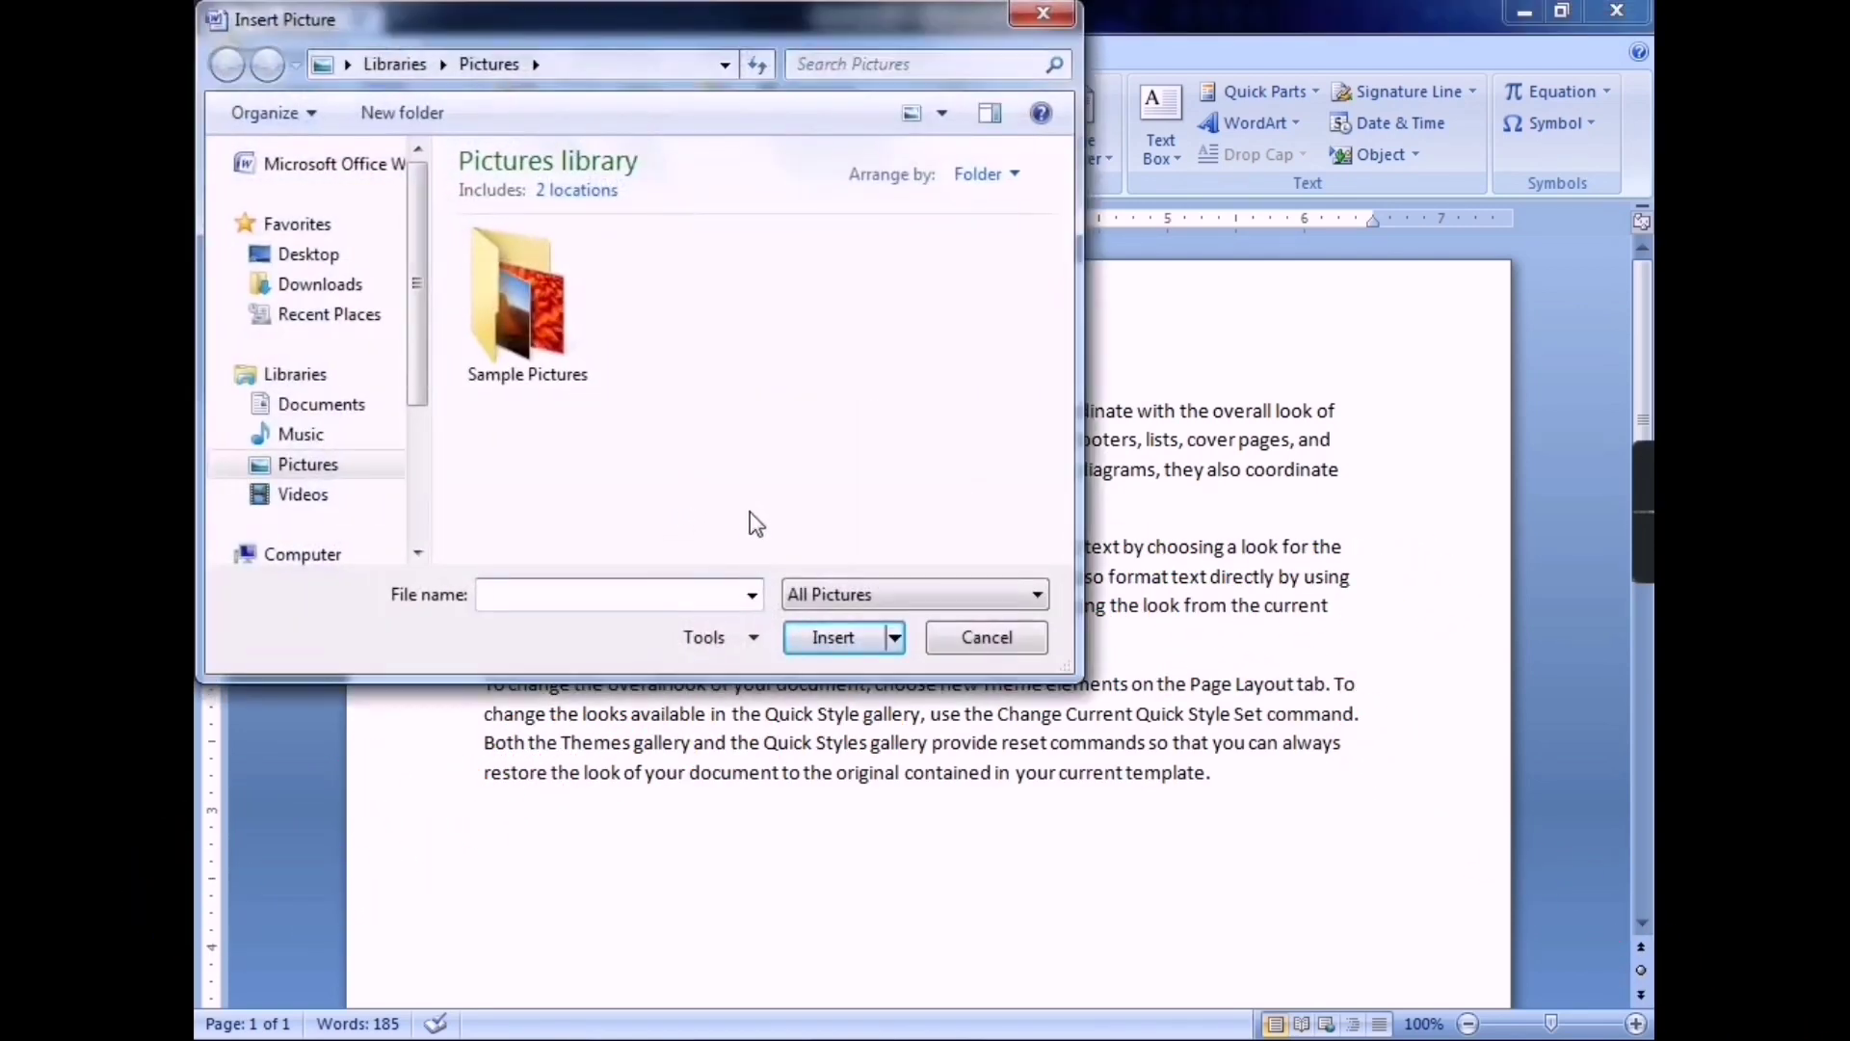
pyautogui.click(969, 634)
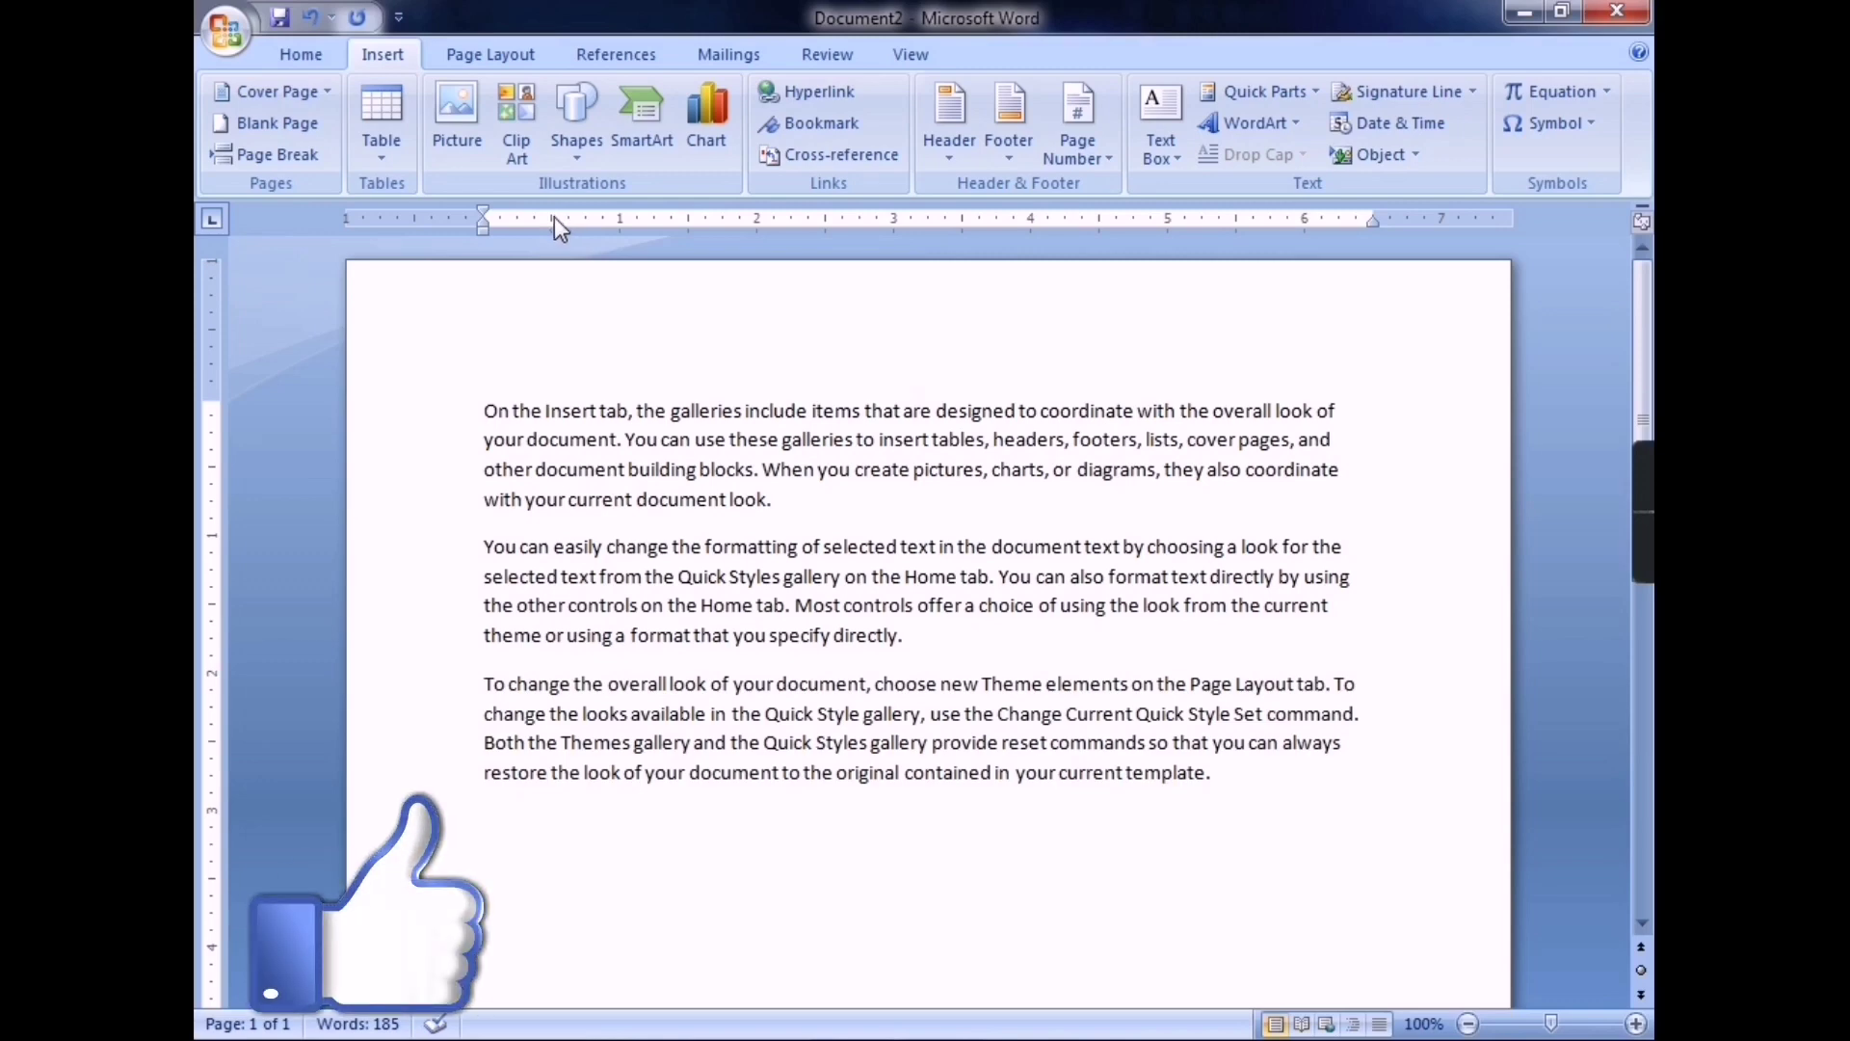
pyautogui.click(580, 160)
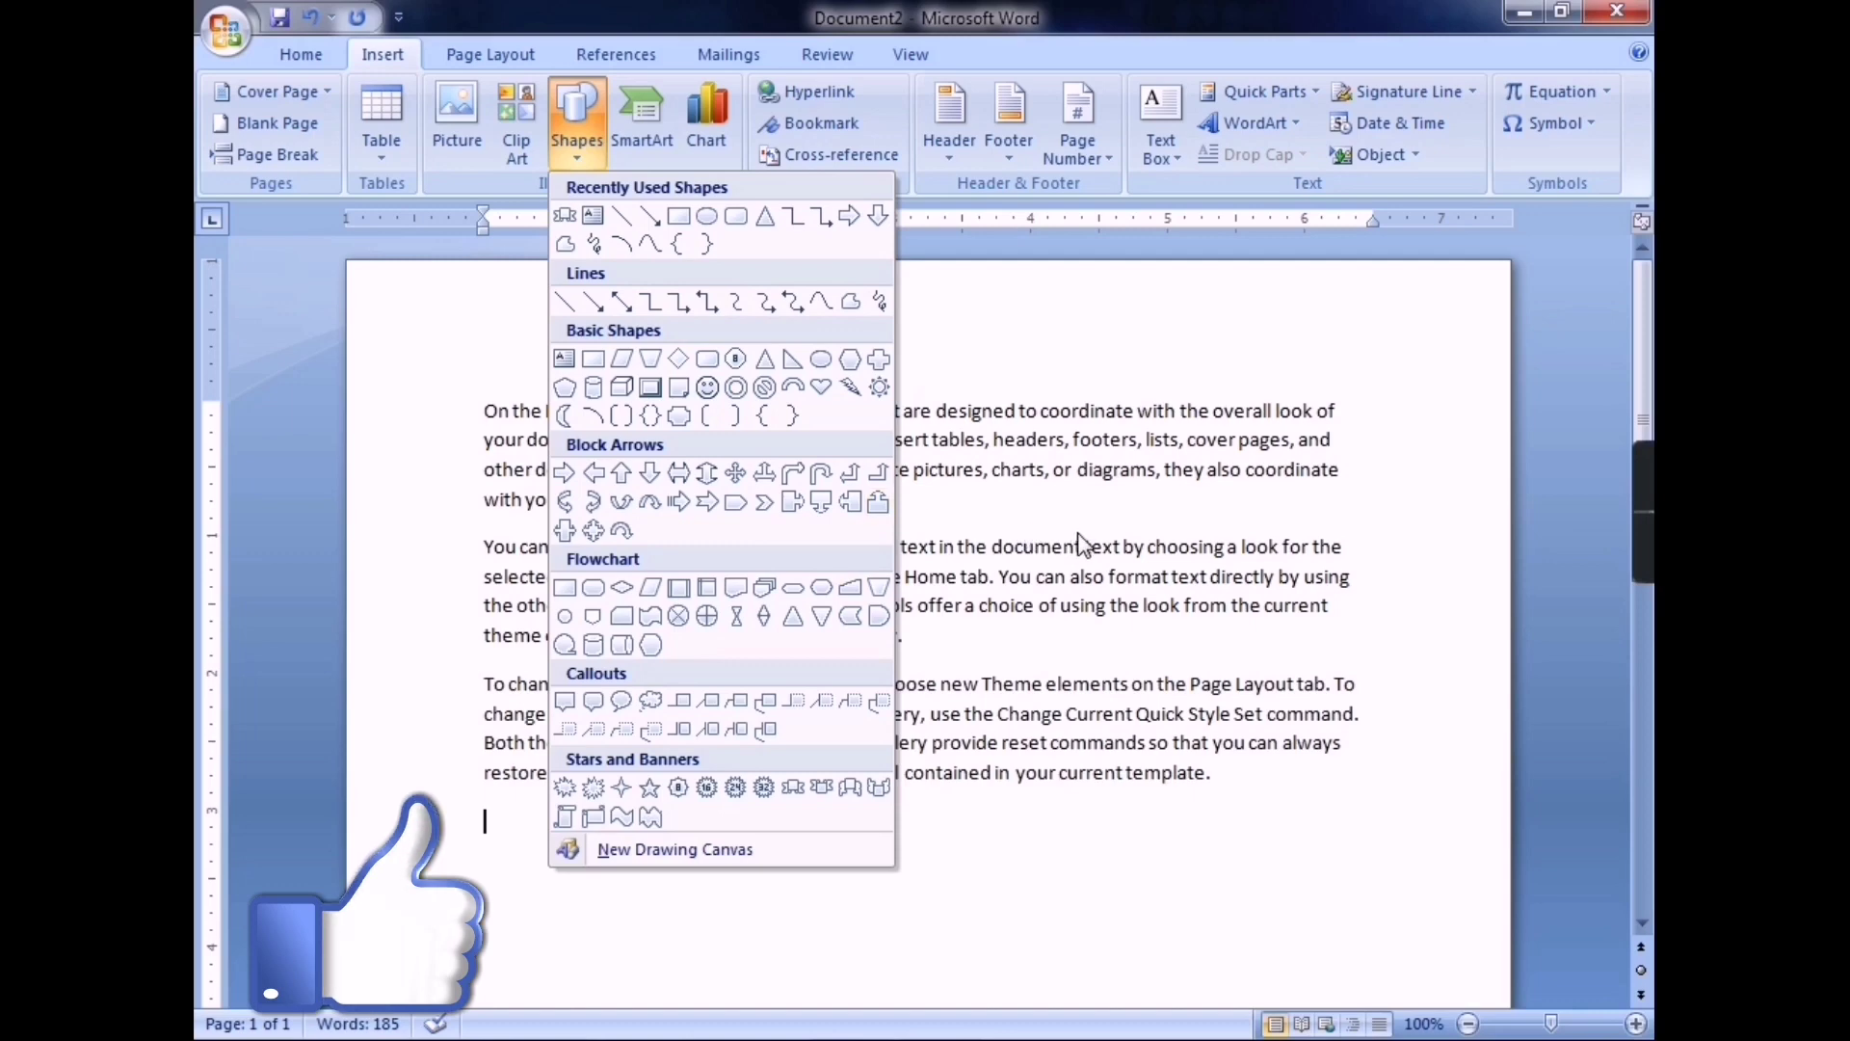
# Step: Dismiss the Shapes gallery without drawing and bring up Choose a SmartArt Graphic
pyautogui.click(576, 120)
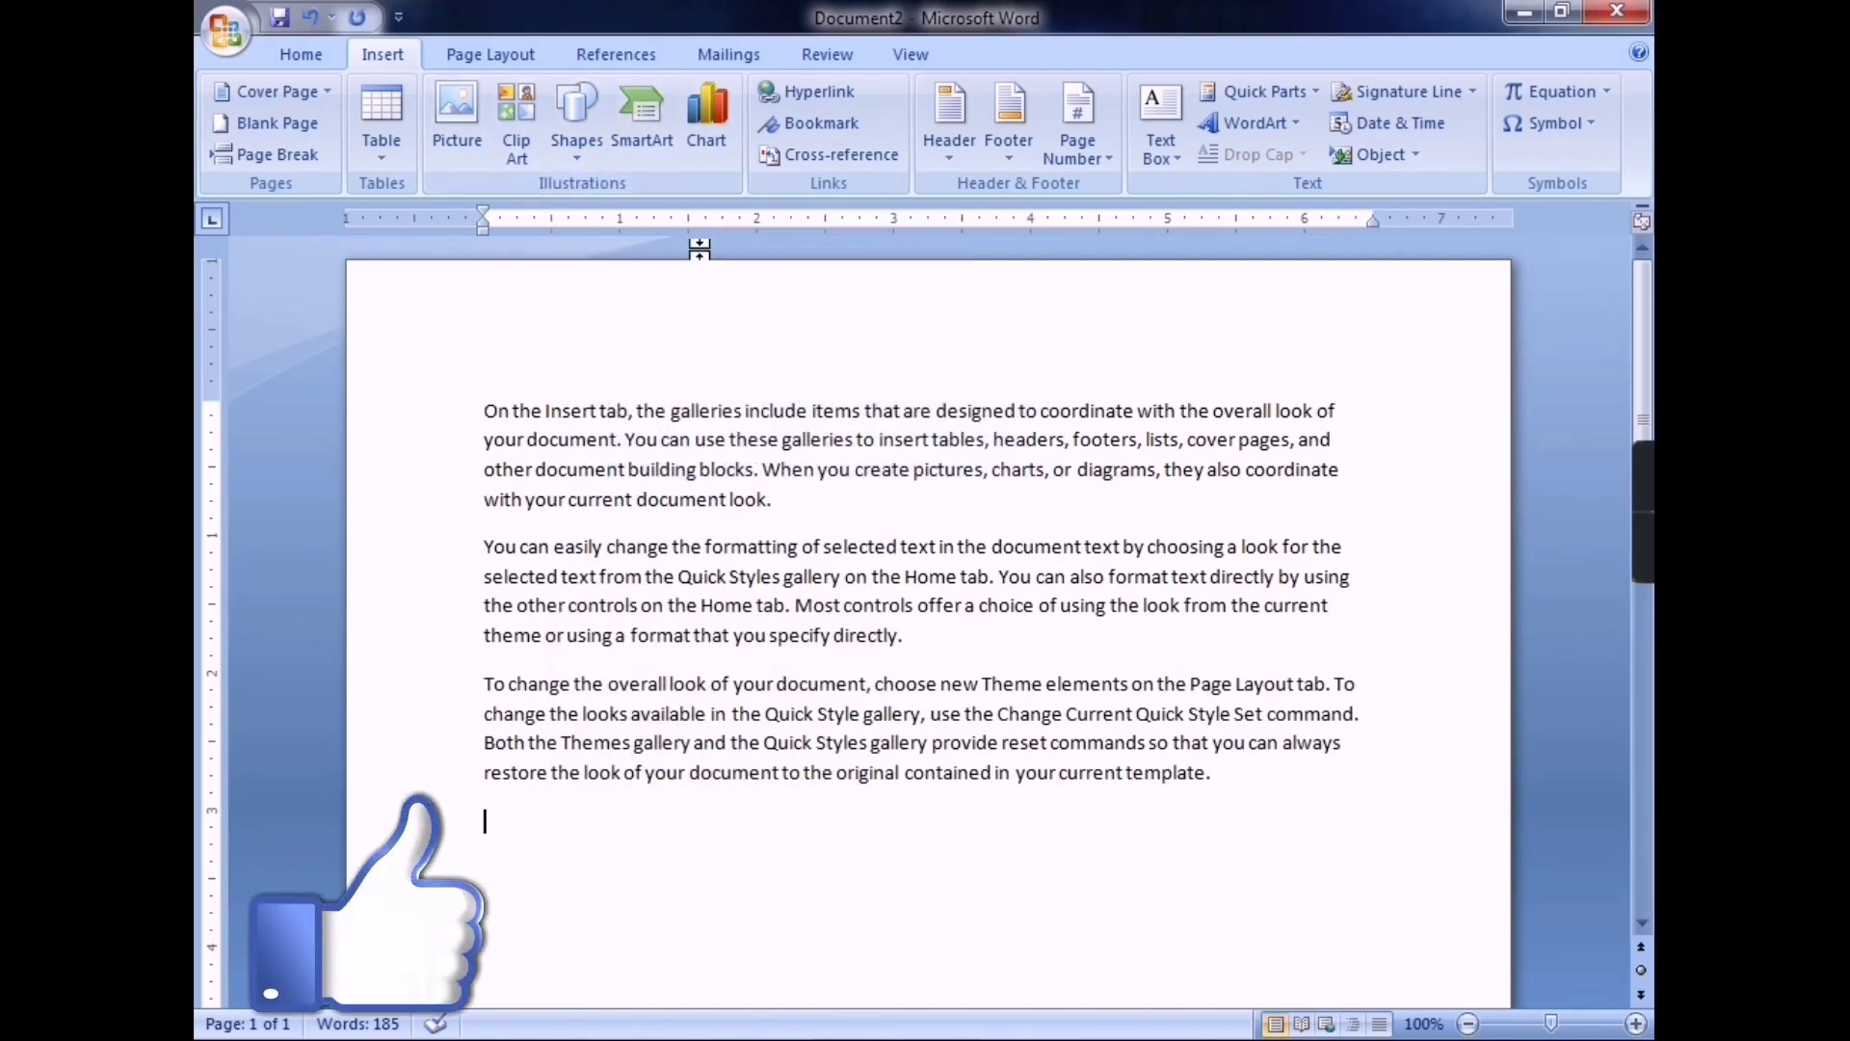
pyautogui.click(657, 140)
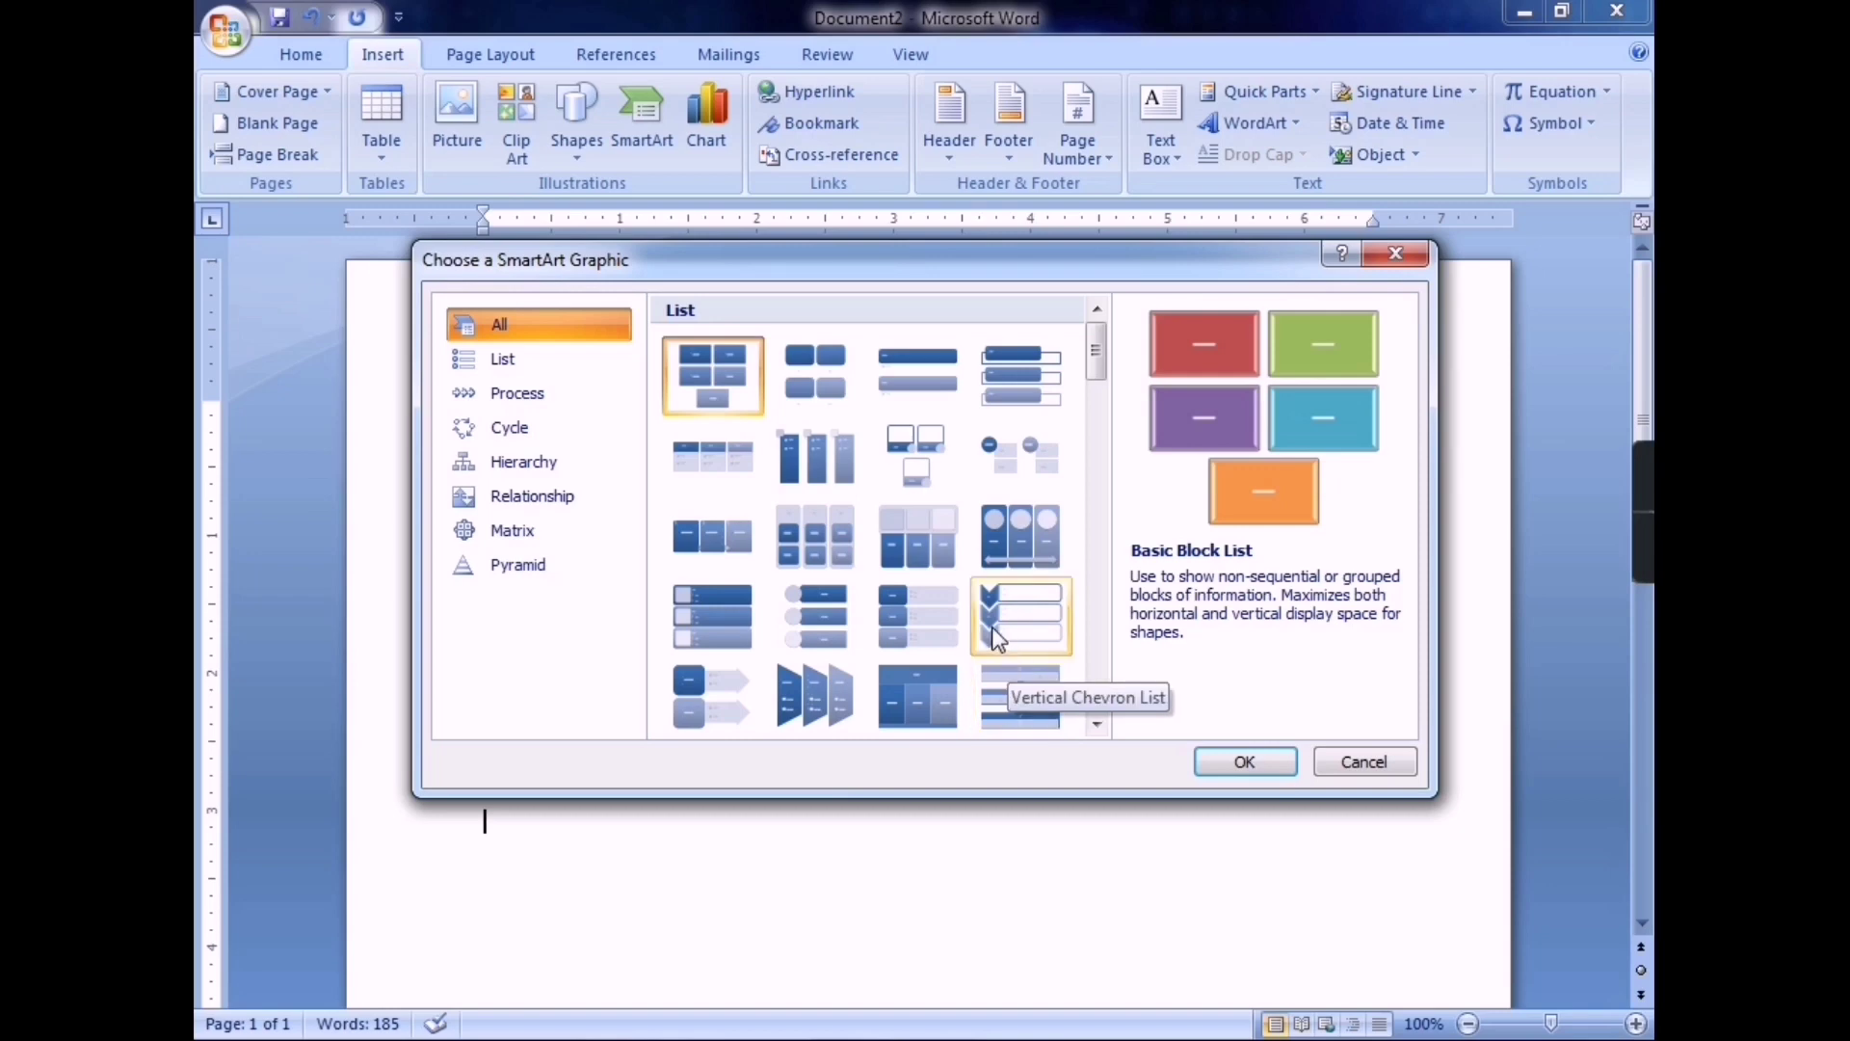
# Step: Scroll through the SmartArt choices and cancel without inserting a graphic
pyautogui.moveTo(1095, 356); pyautogui.dragTo(1131, 480)
pyautogui.click(1359, 761)
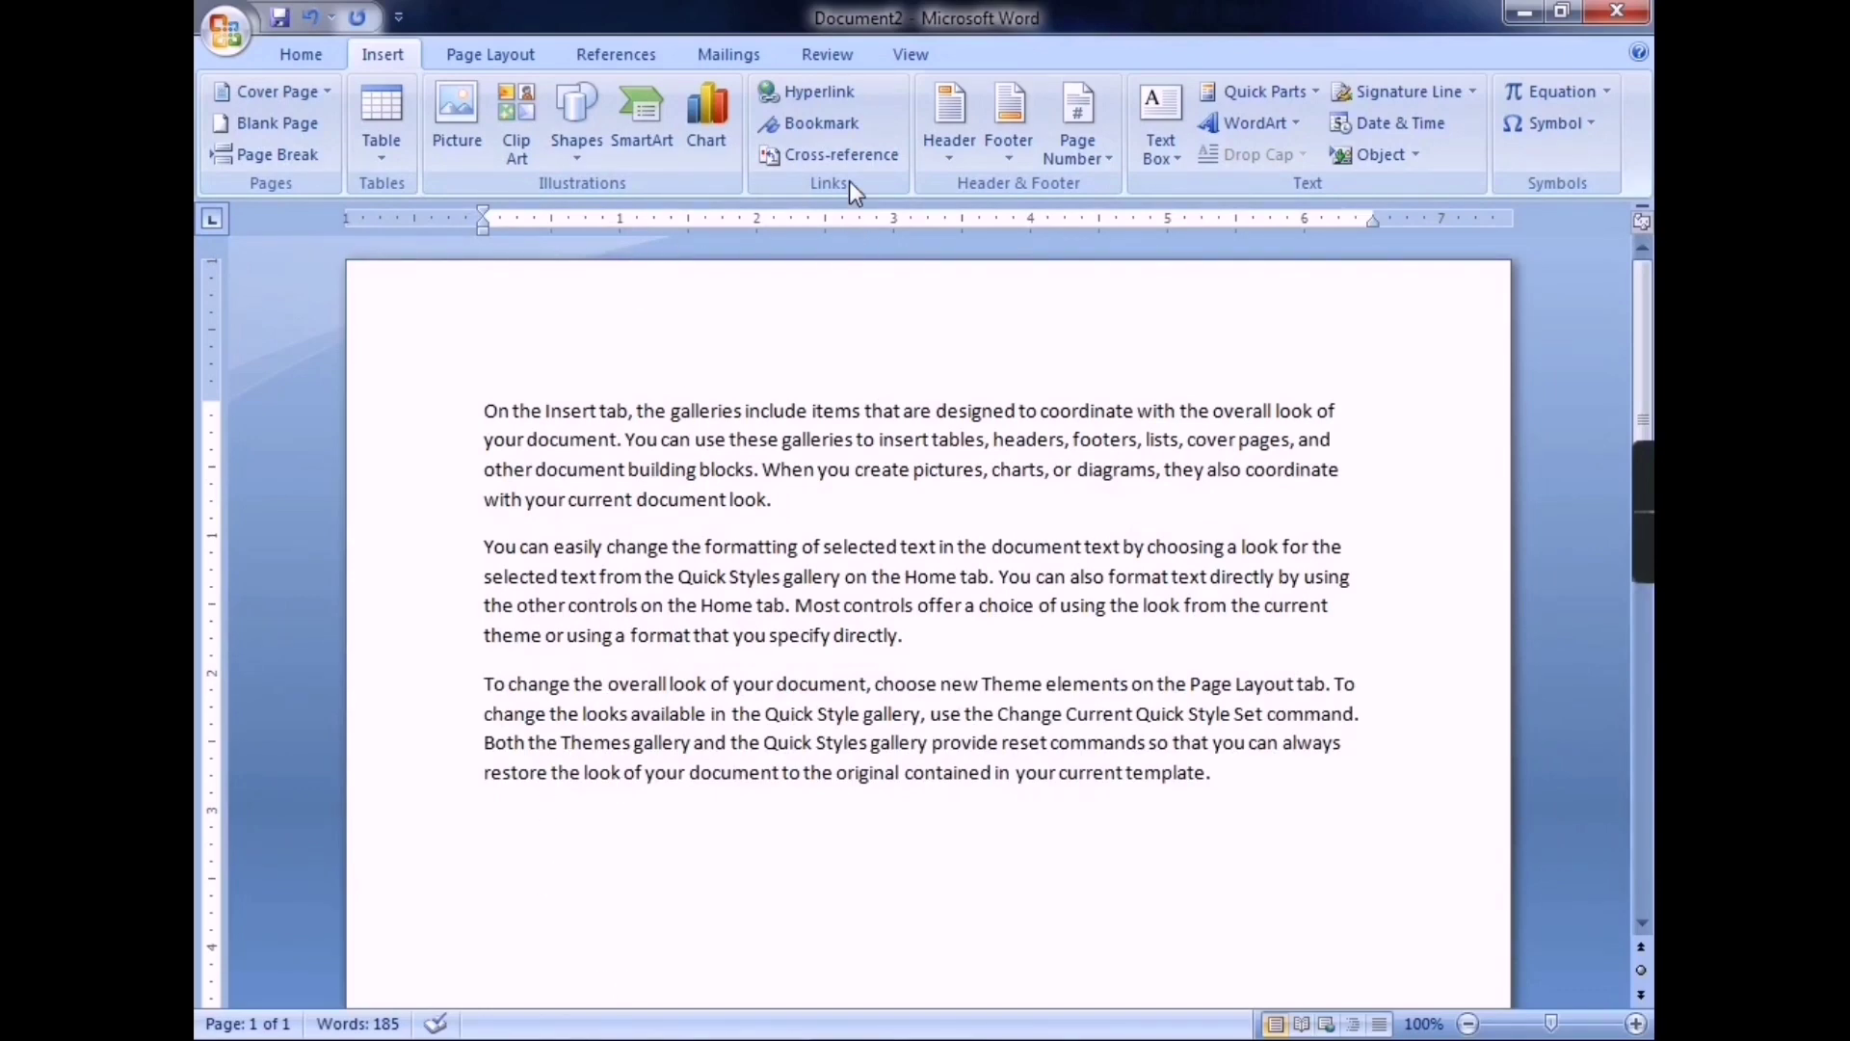
# Step: Insert a hyperlink to the Desktop folder 'New folder (2)' below the third paragraph
pyautogui.click(824, 95)
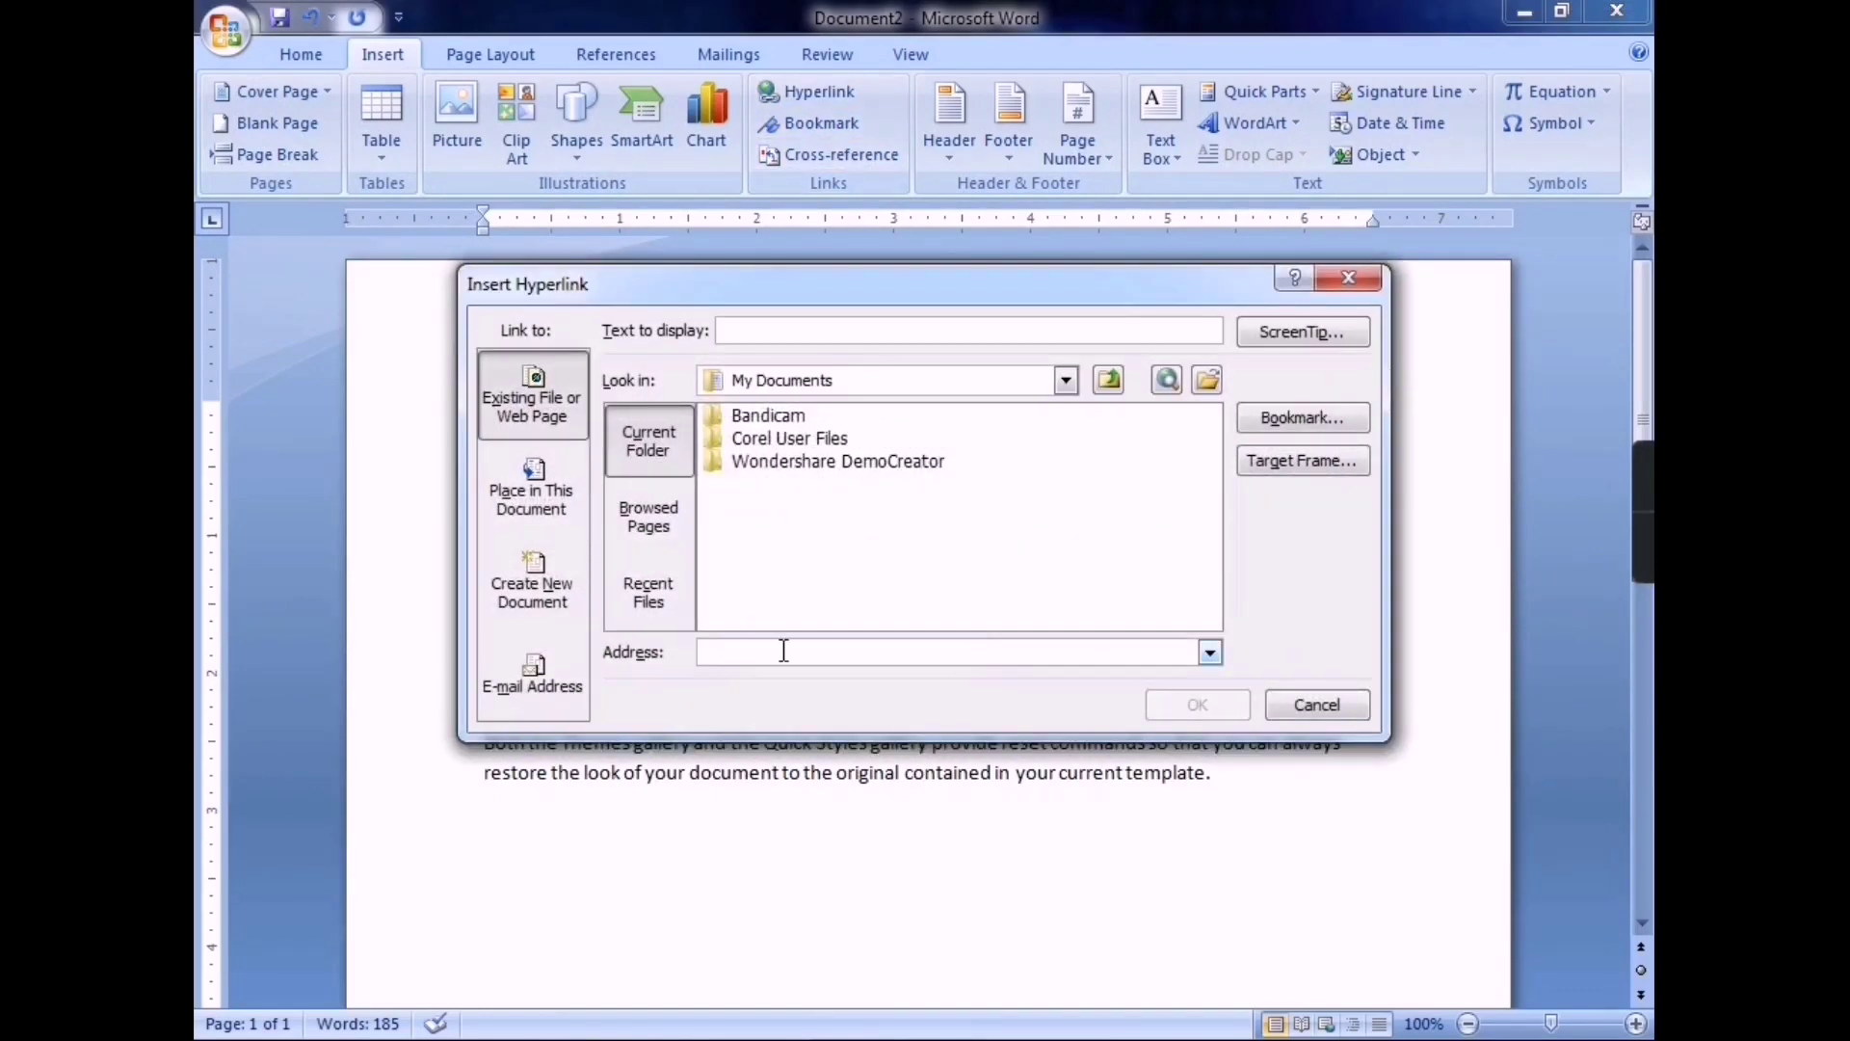
pyautogui.click(835, 380)
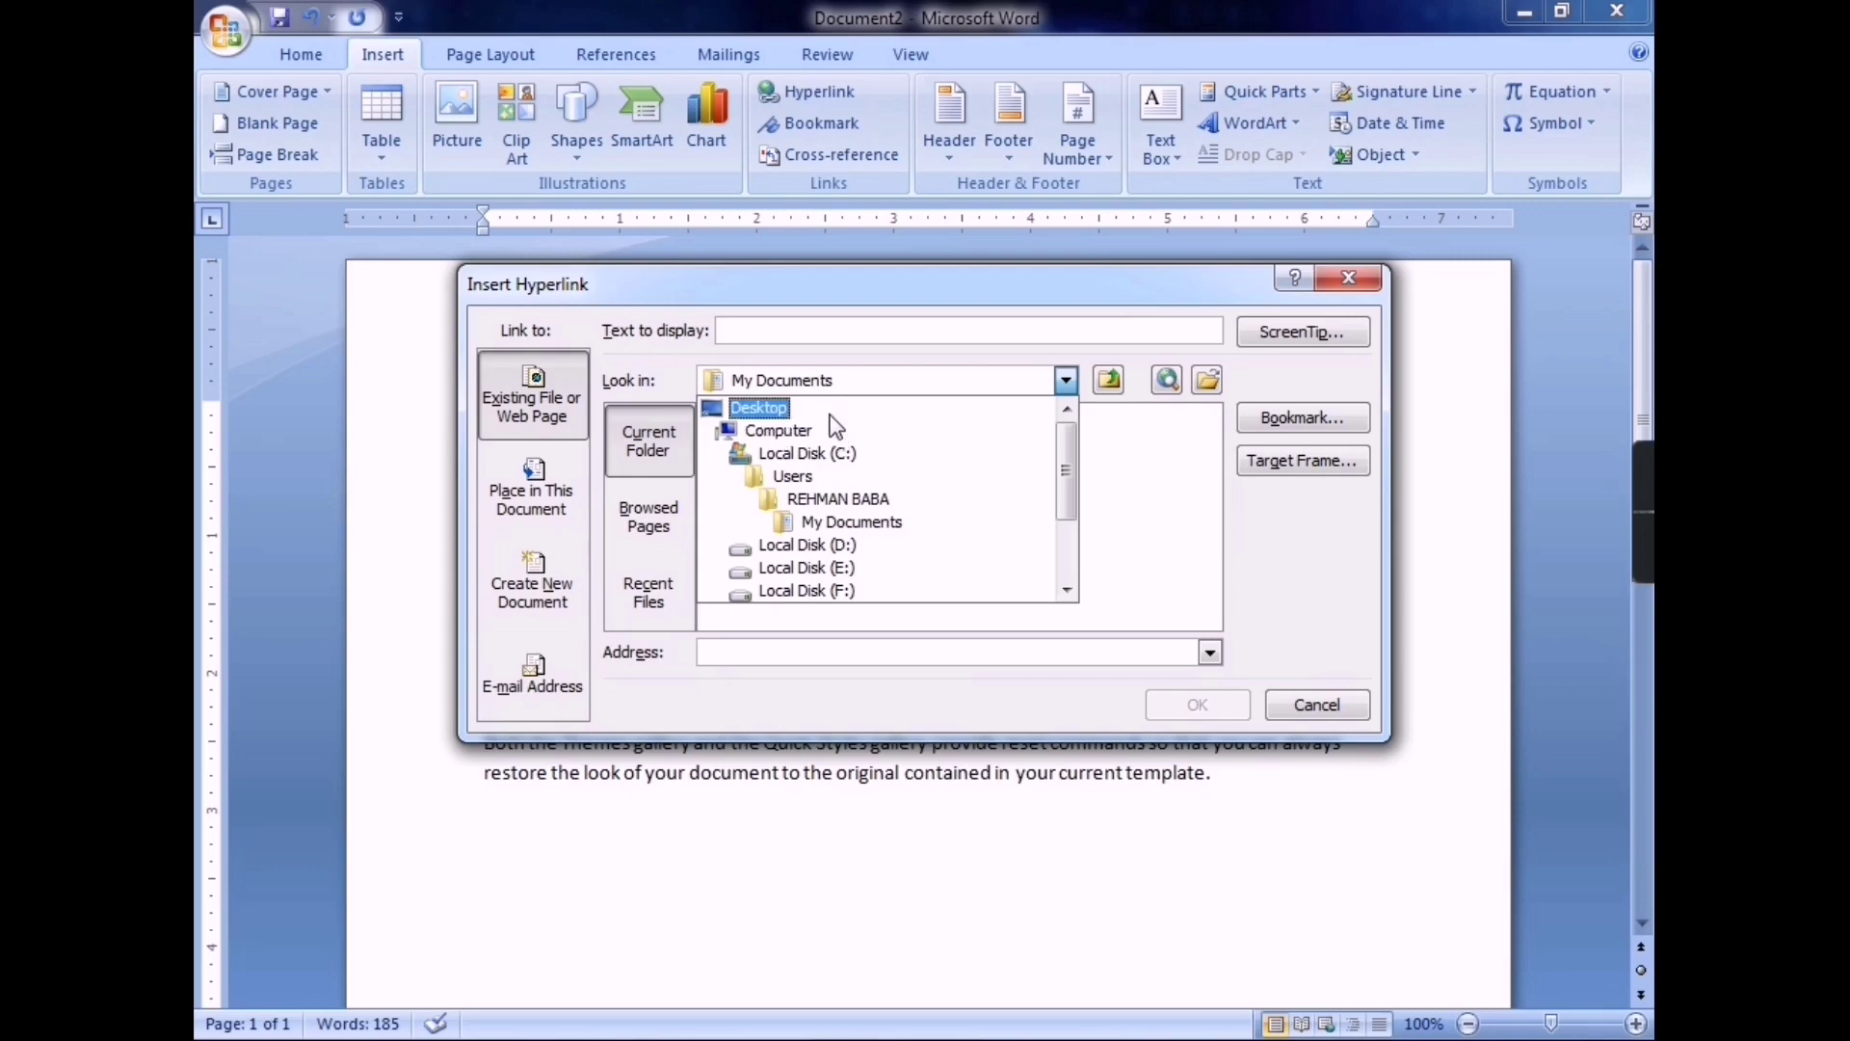
pyautogui.click(851, 416)
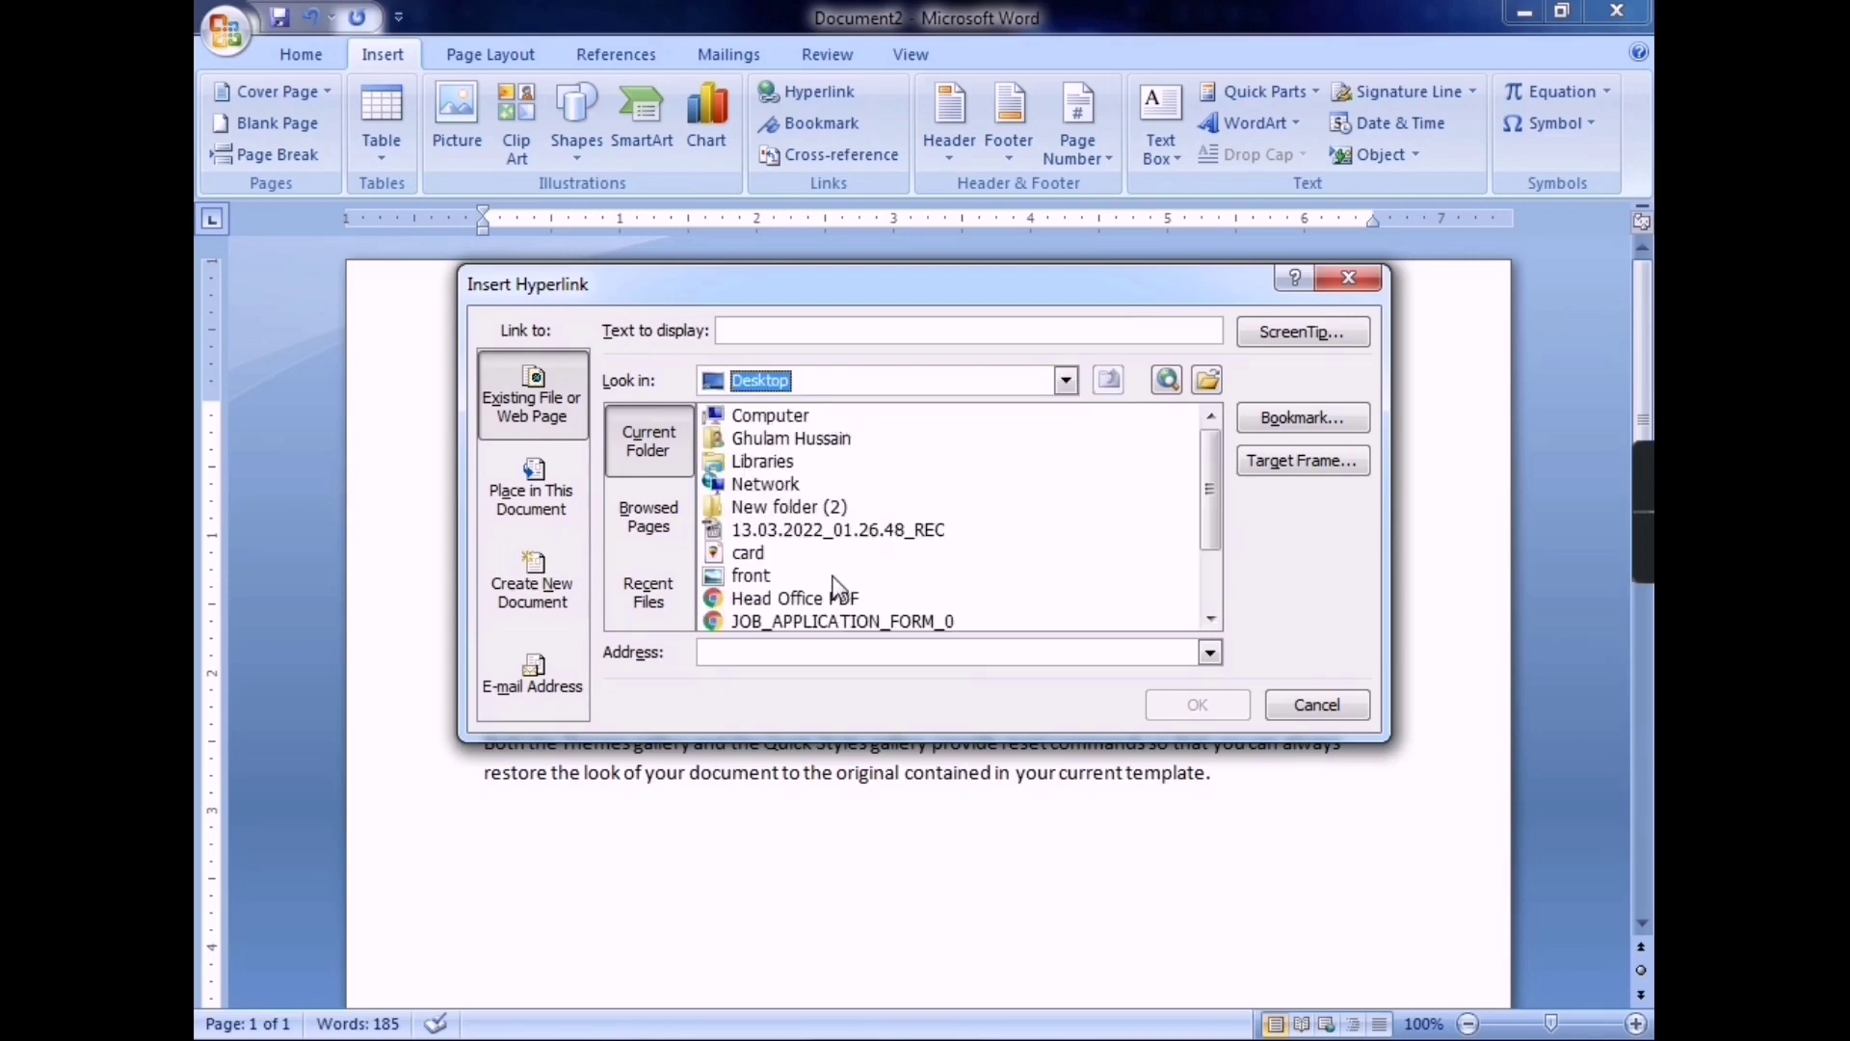
pyautogui.click(798, 507)
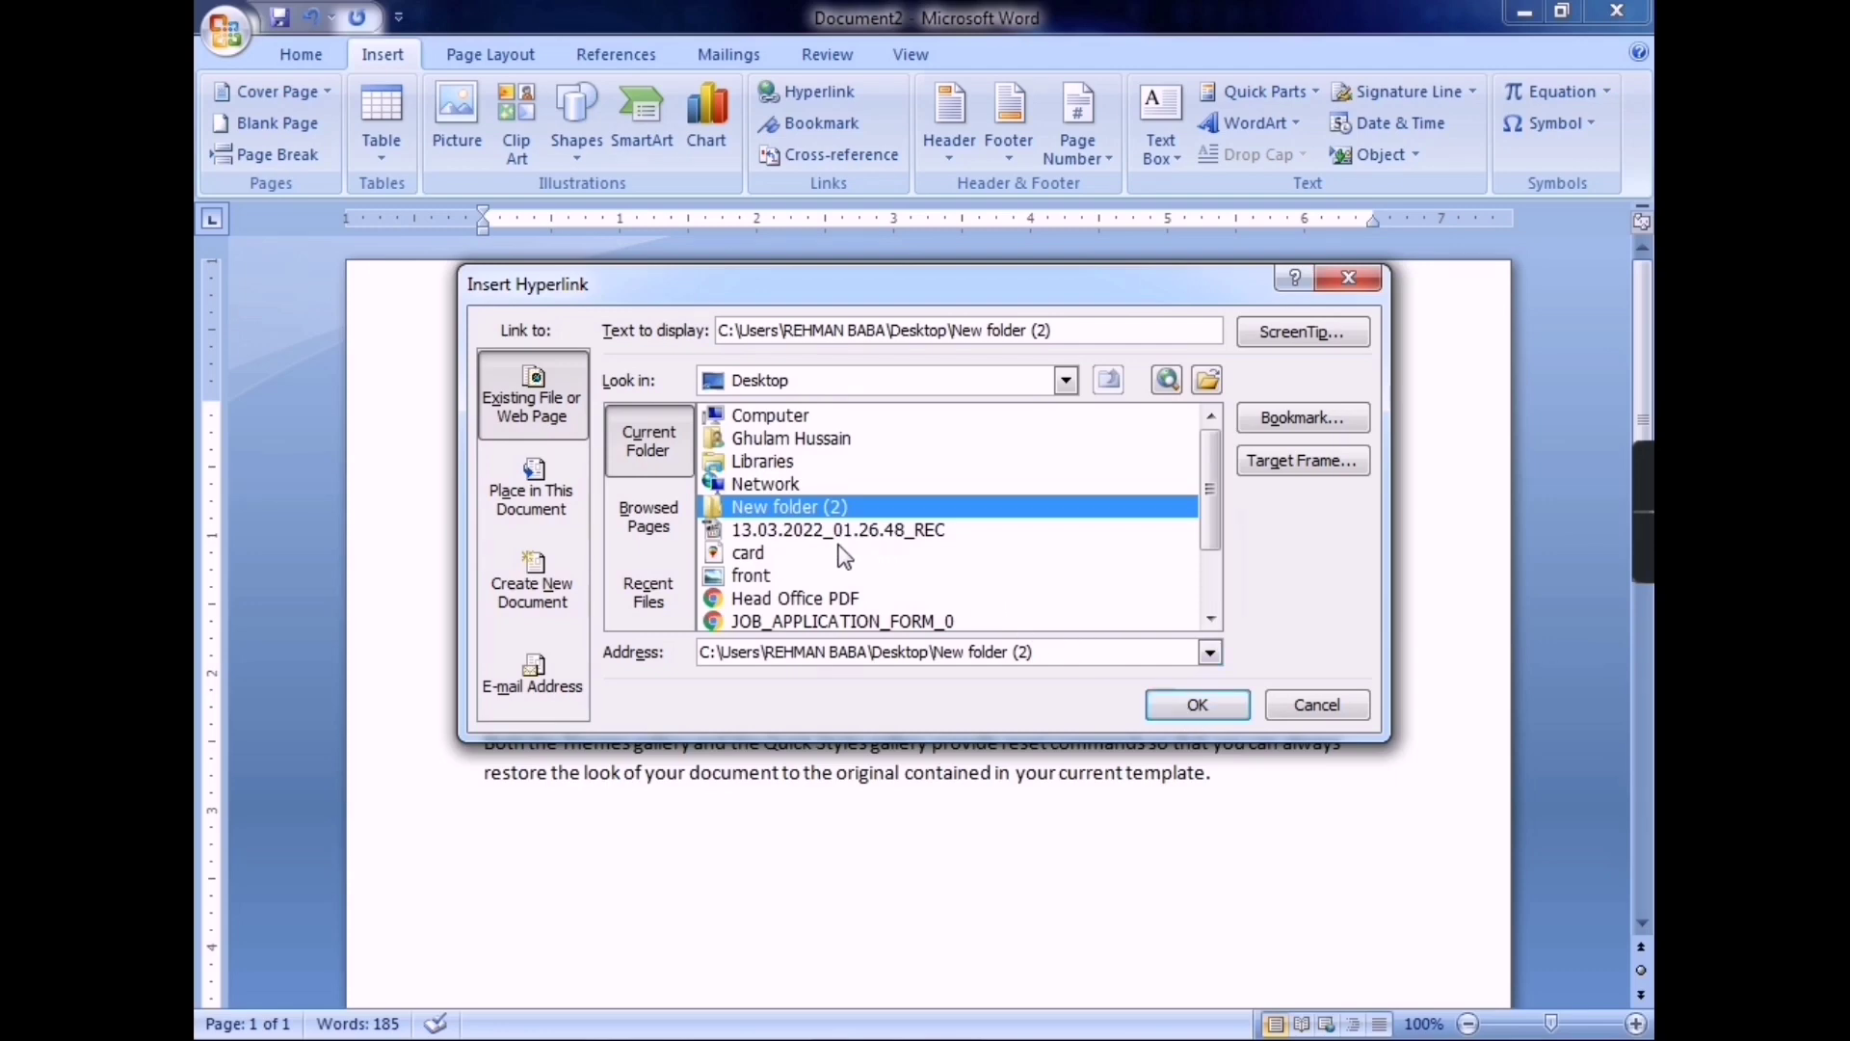
pyautogui.click(1198, 706)
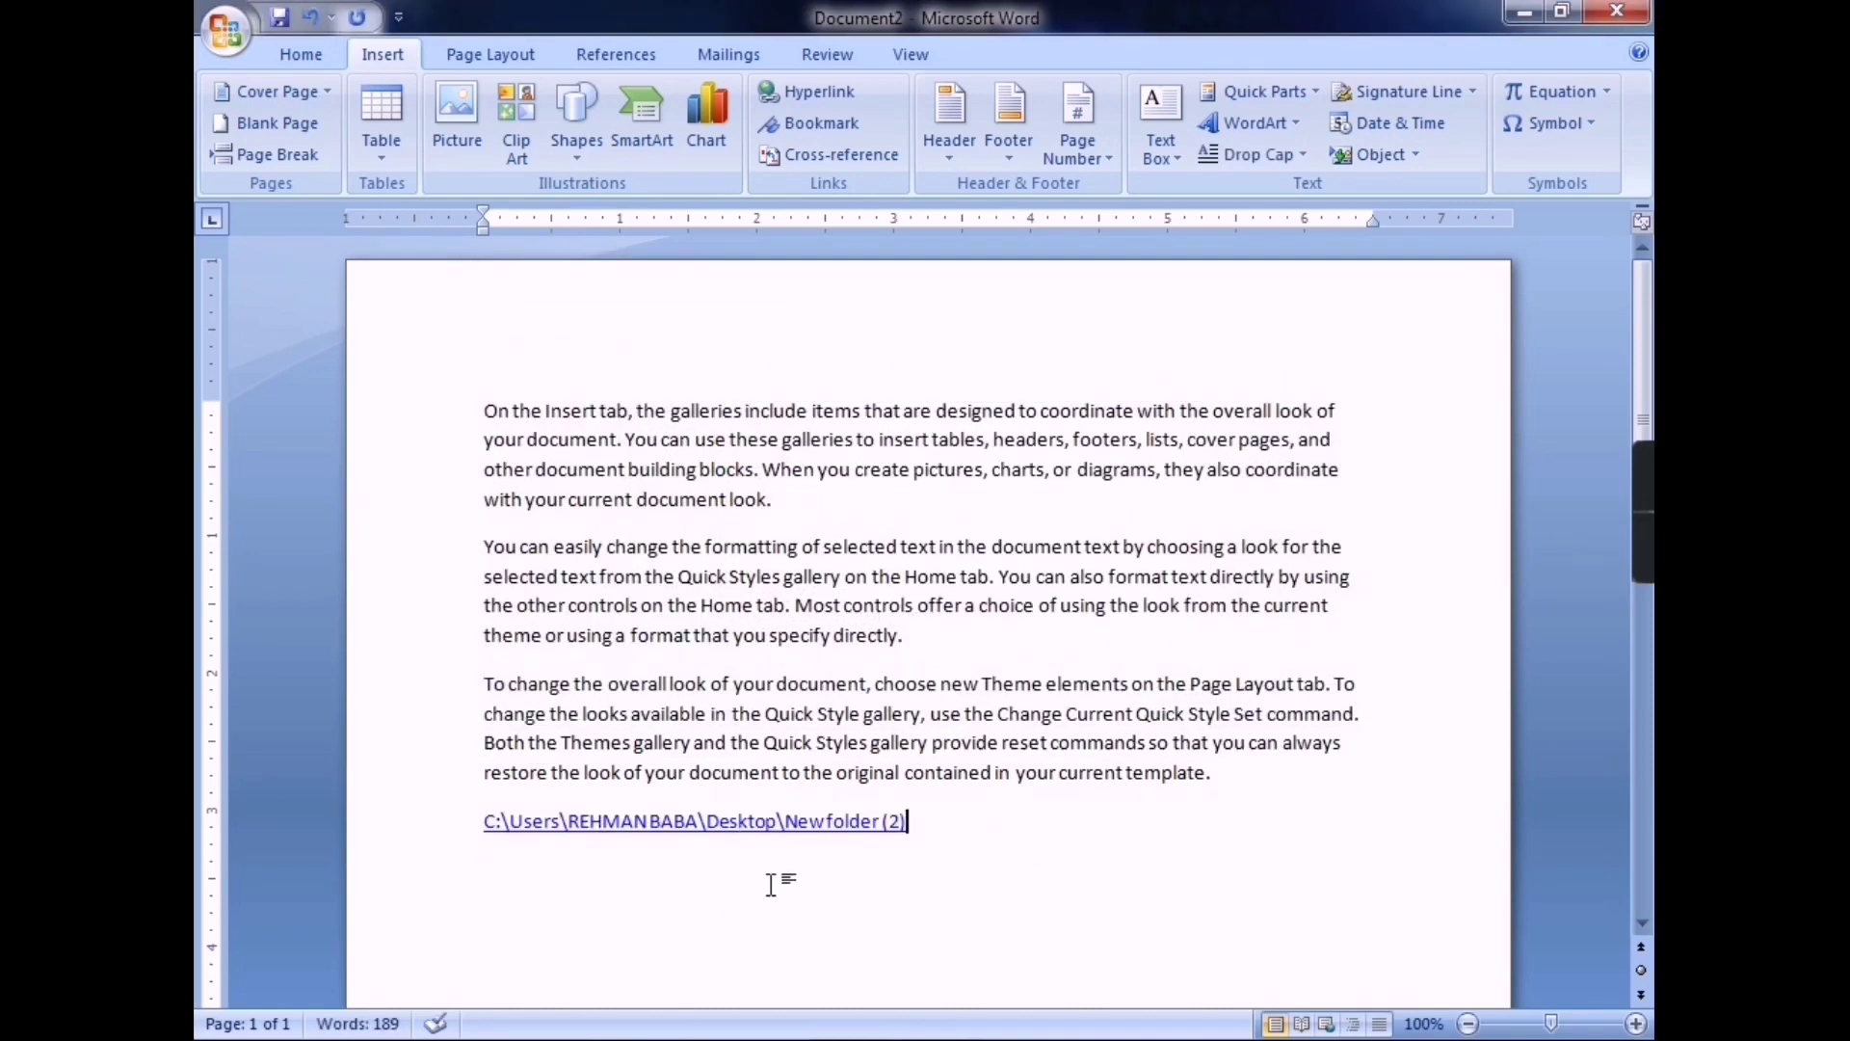
pyautogui.scroll(-1, 791, 848)
pyautogui.scroll(-2, 641, 771)
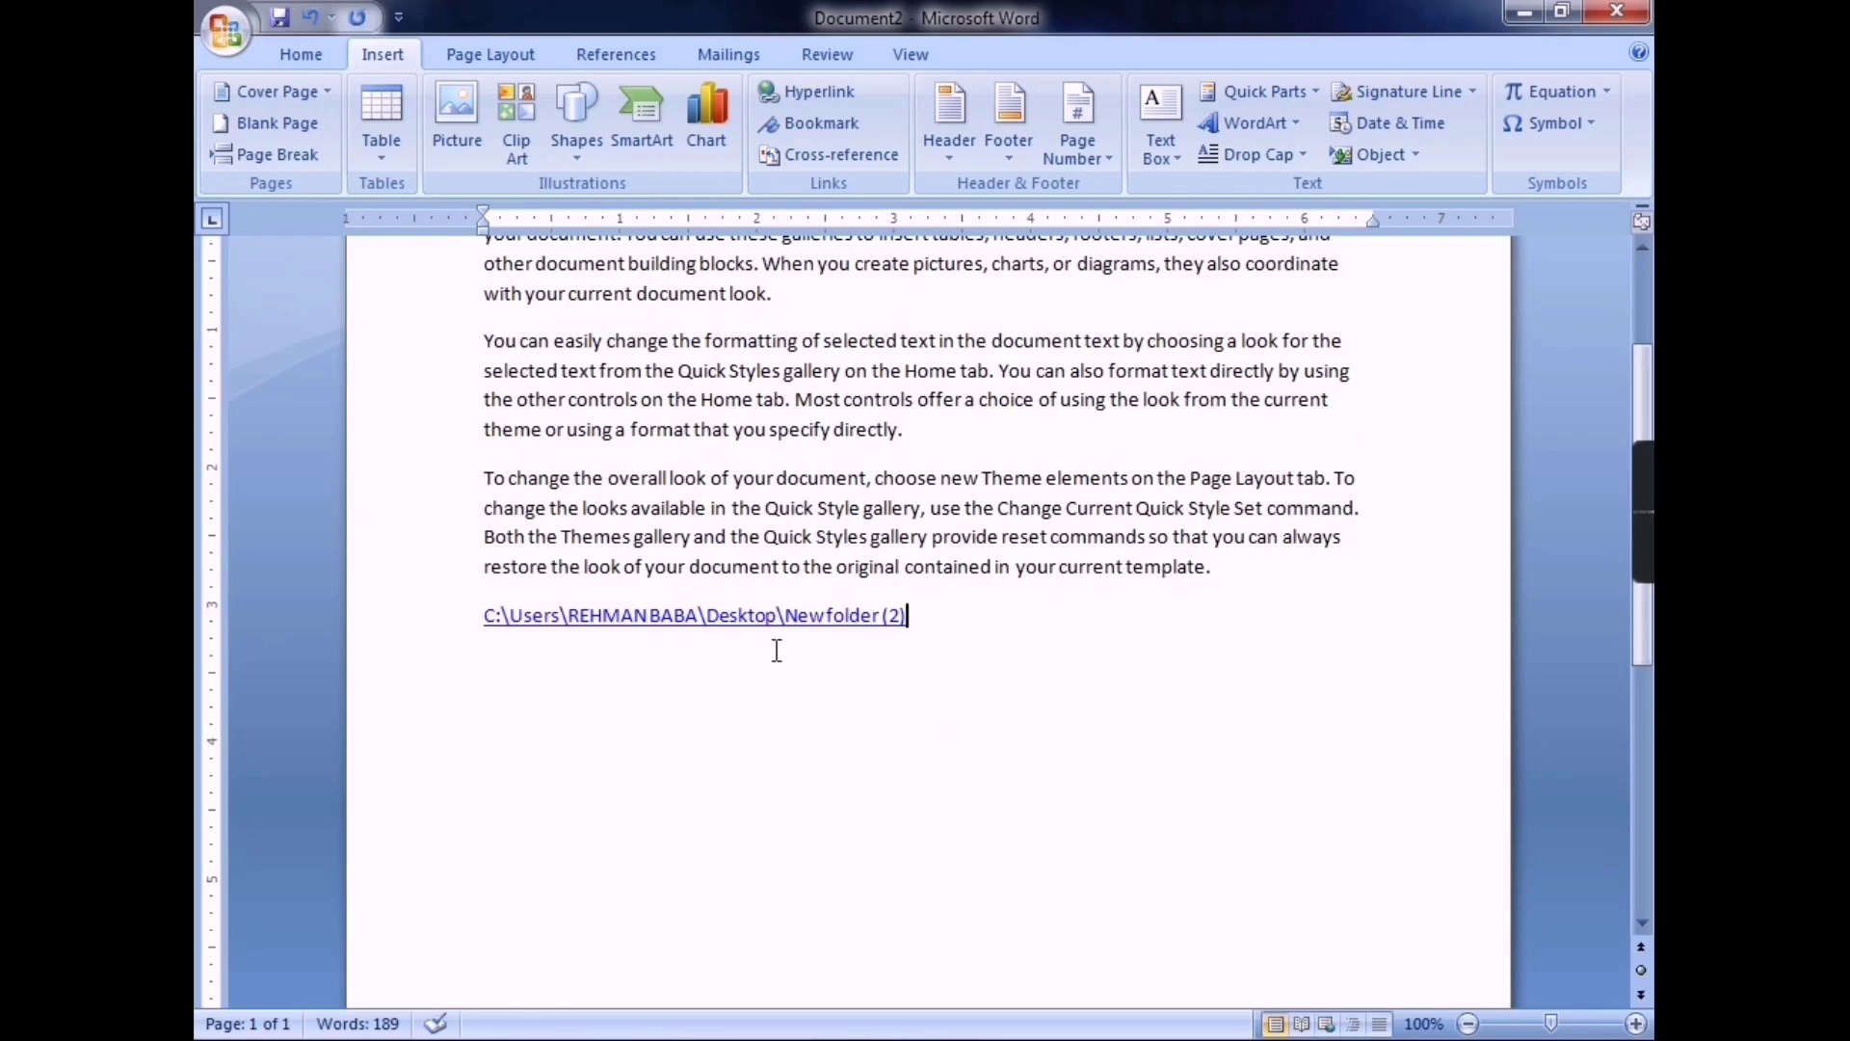
# Step: Follow the hyperlink to open 'New folder (2)' in Explorer, then close it to return to Word
pyautogui.tripleClick(711, 611)
pyautogui.click(712, 616)
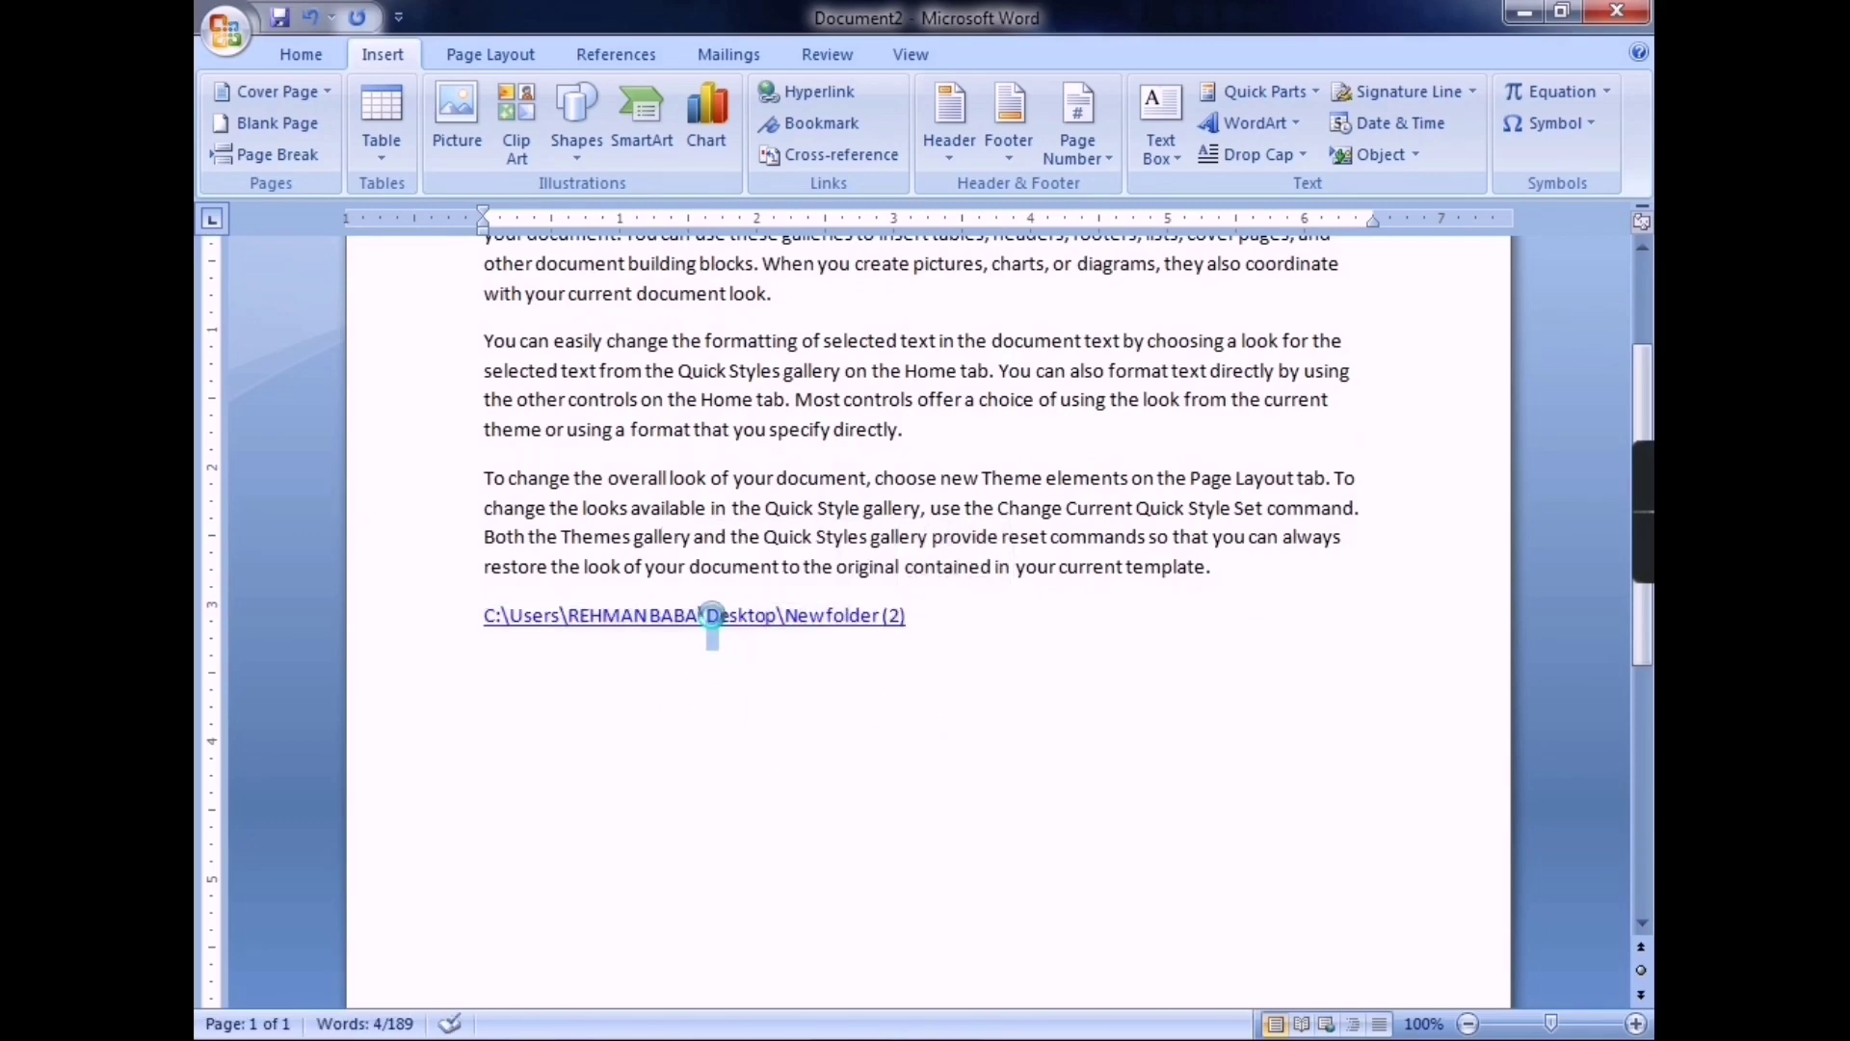
pyautogui.click(1020, 654)
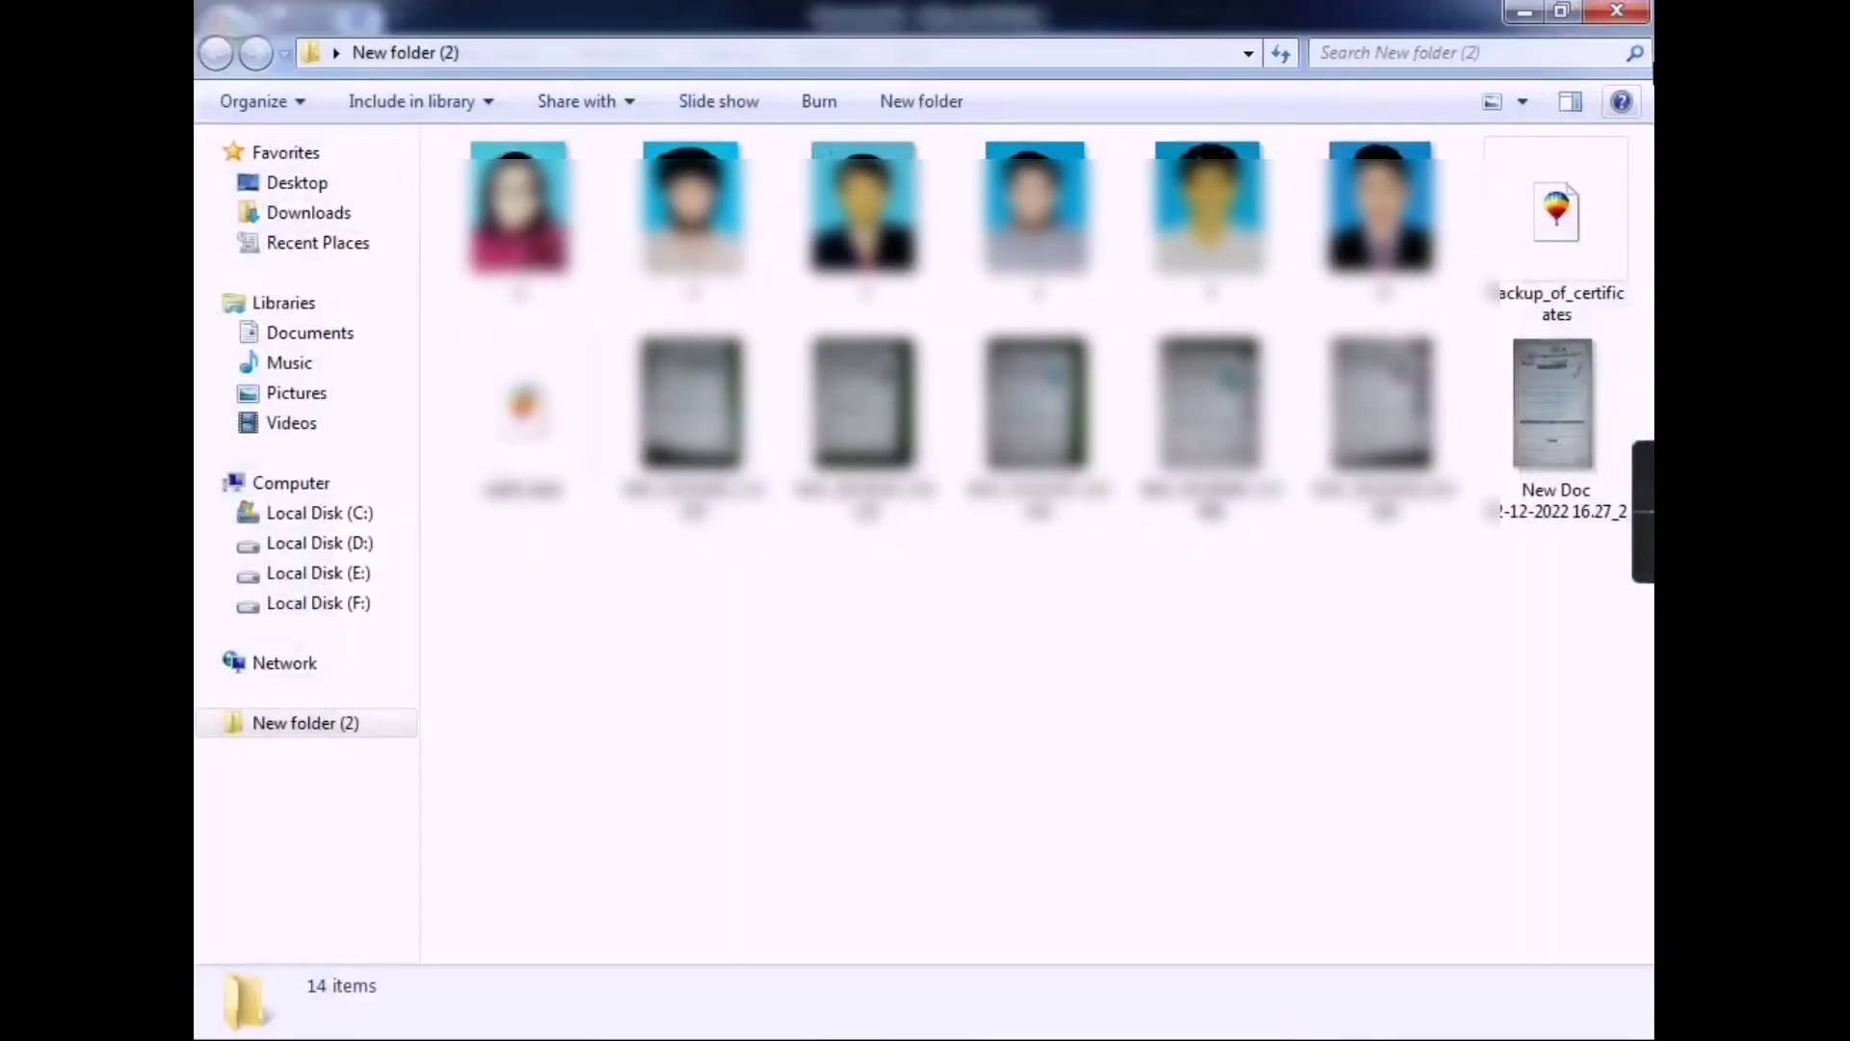
pyautogui.click(1617, 12)
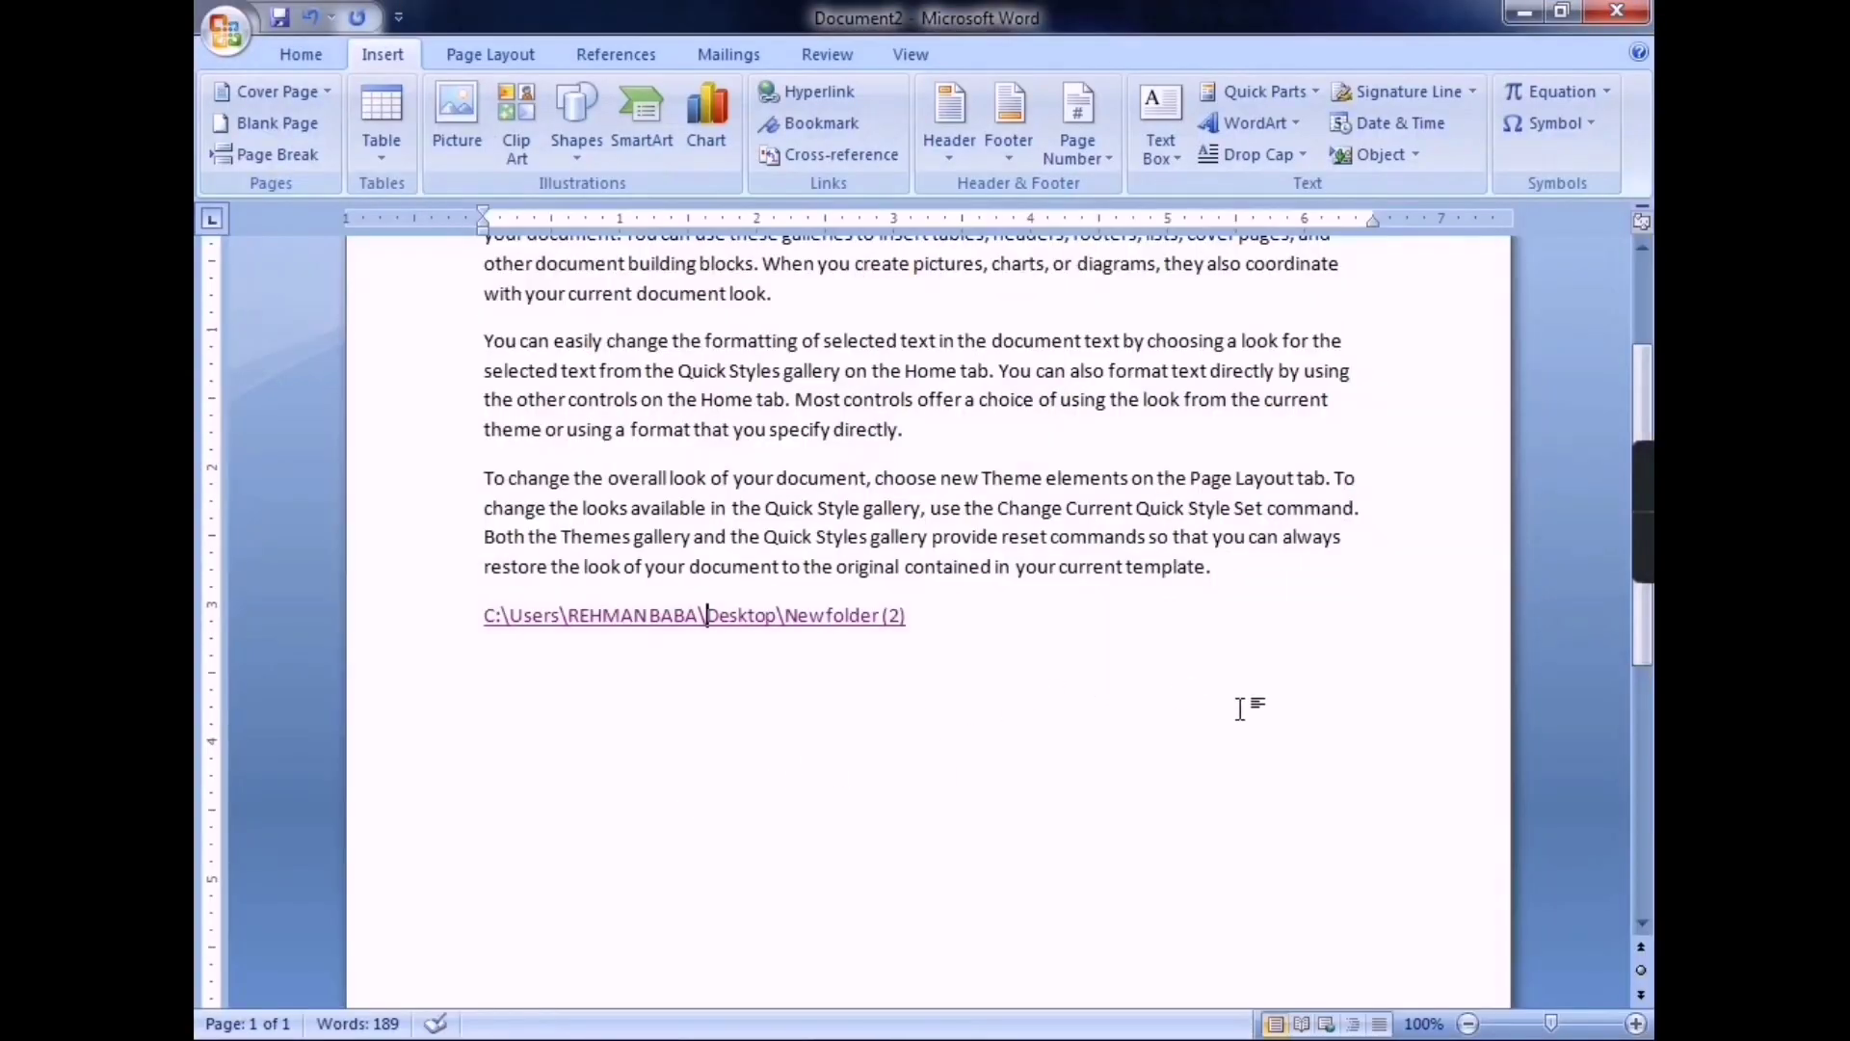
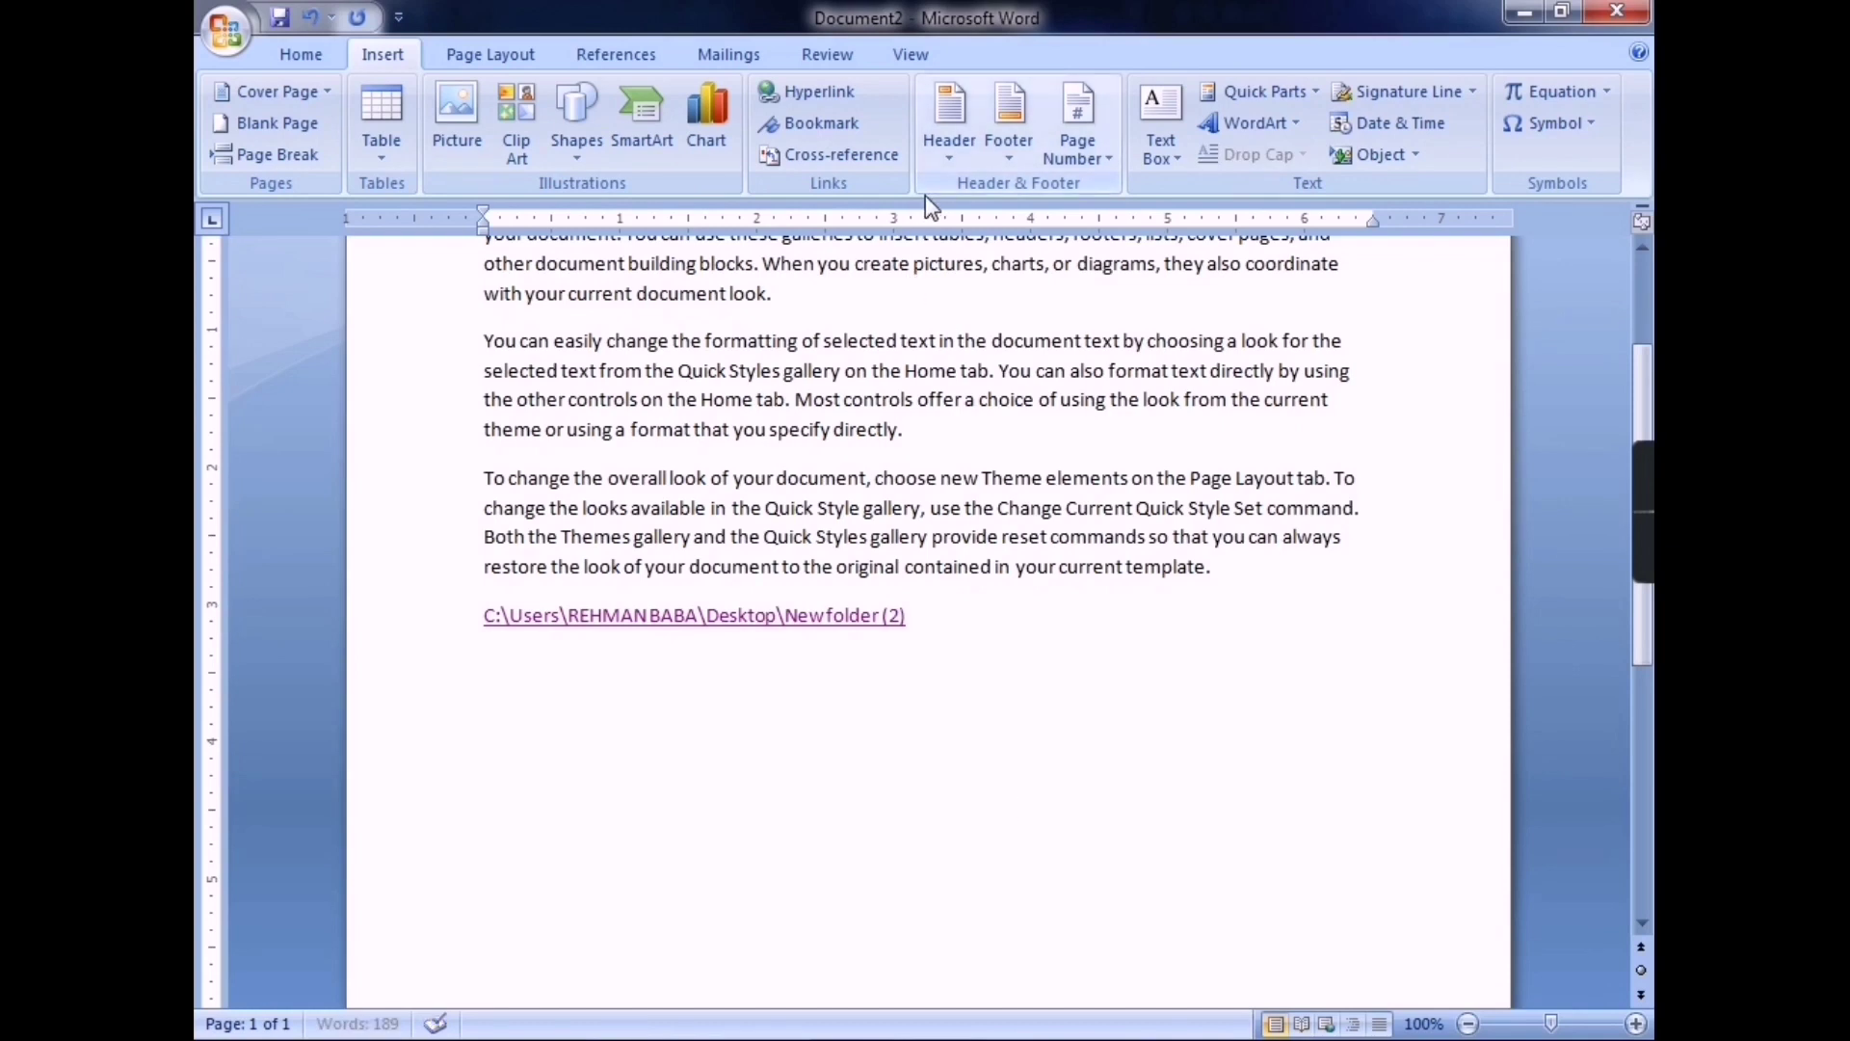
# Step: Place the insertion point below the hyperlink and preview header and footer designs without choosing one
pyautogui.click(928, 205)
pyautogui.click(946, 164)
pyautogui.scroll(-3, 1259, 433)
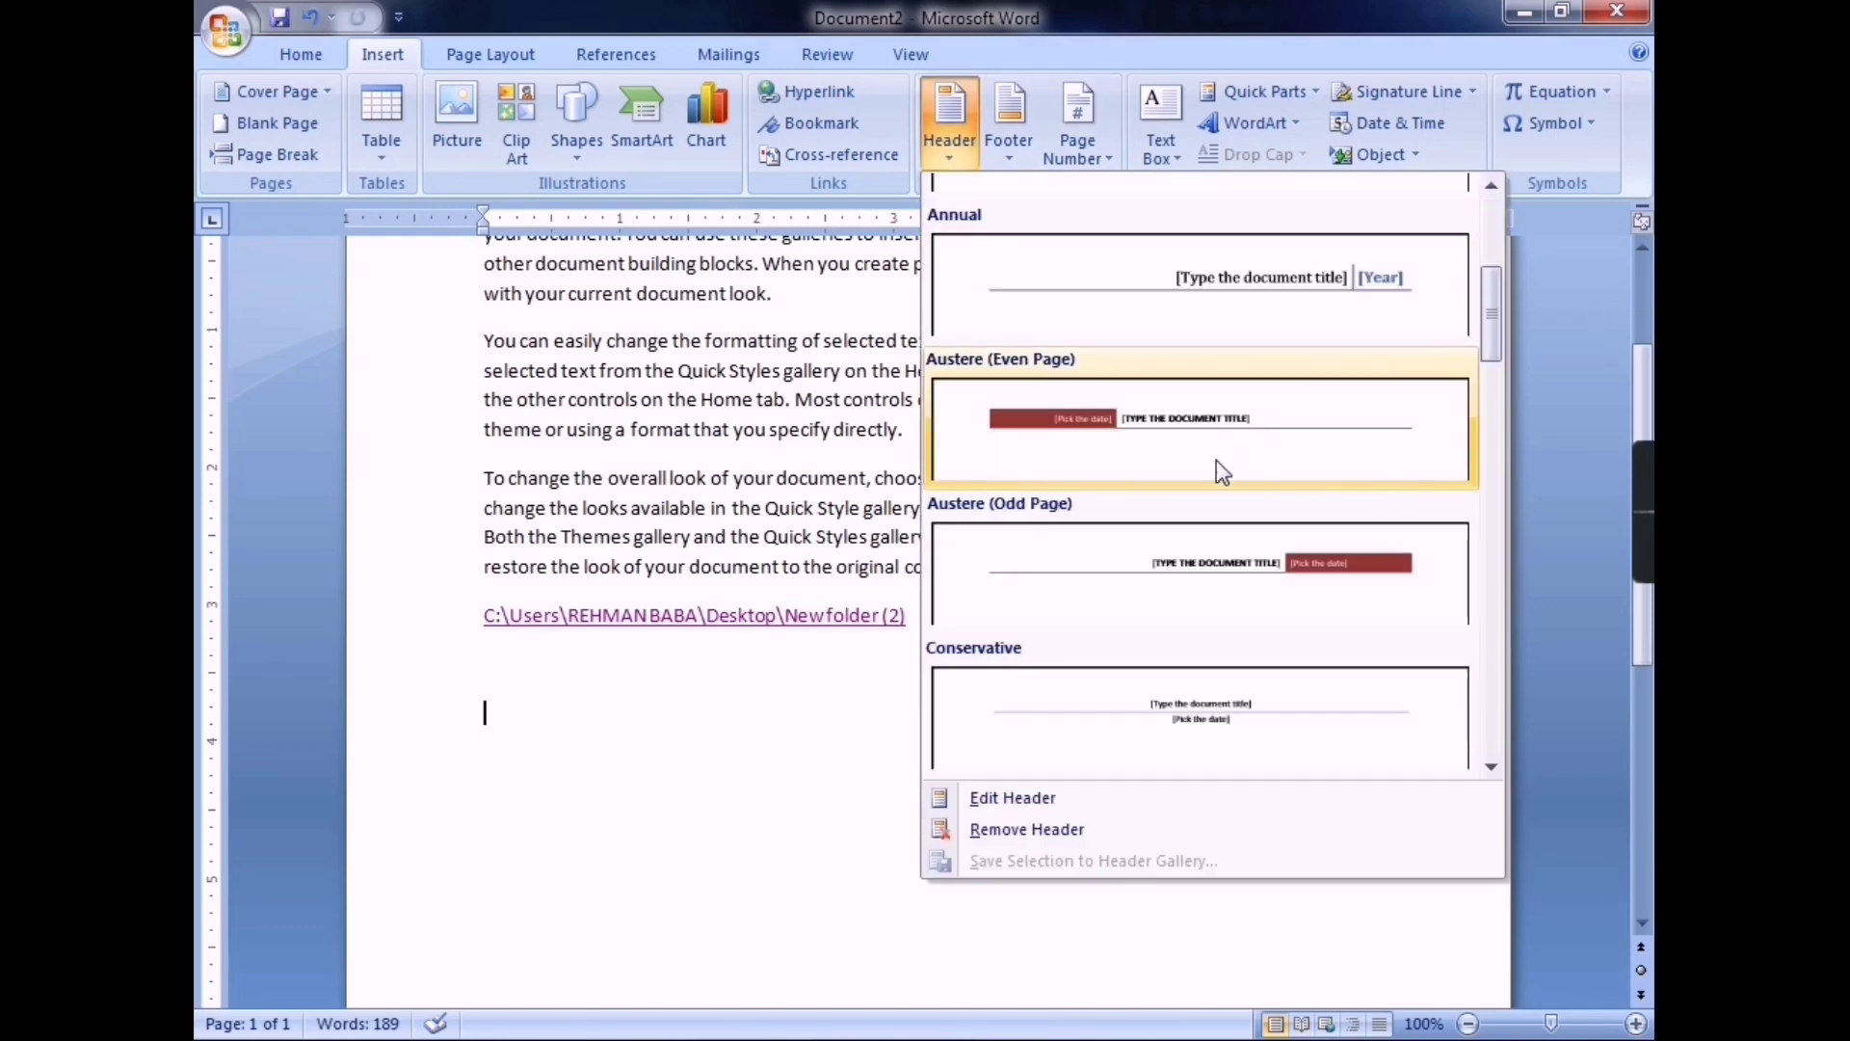
pyautogui.scroll(-3, 1217, 460)
pyautogui.scroll(-3, 1169, 463)
pyautogui.scroll(-3, 1169, 458)
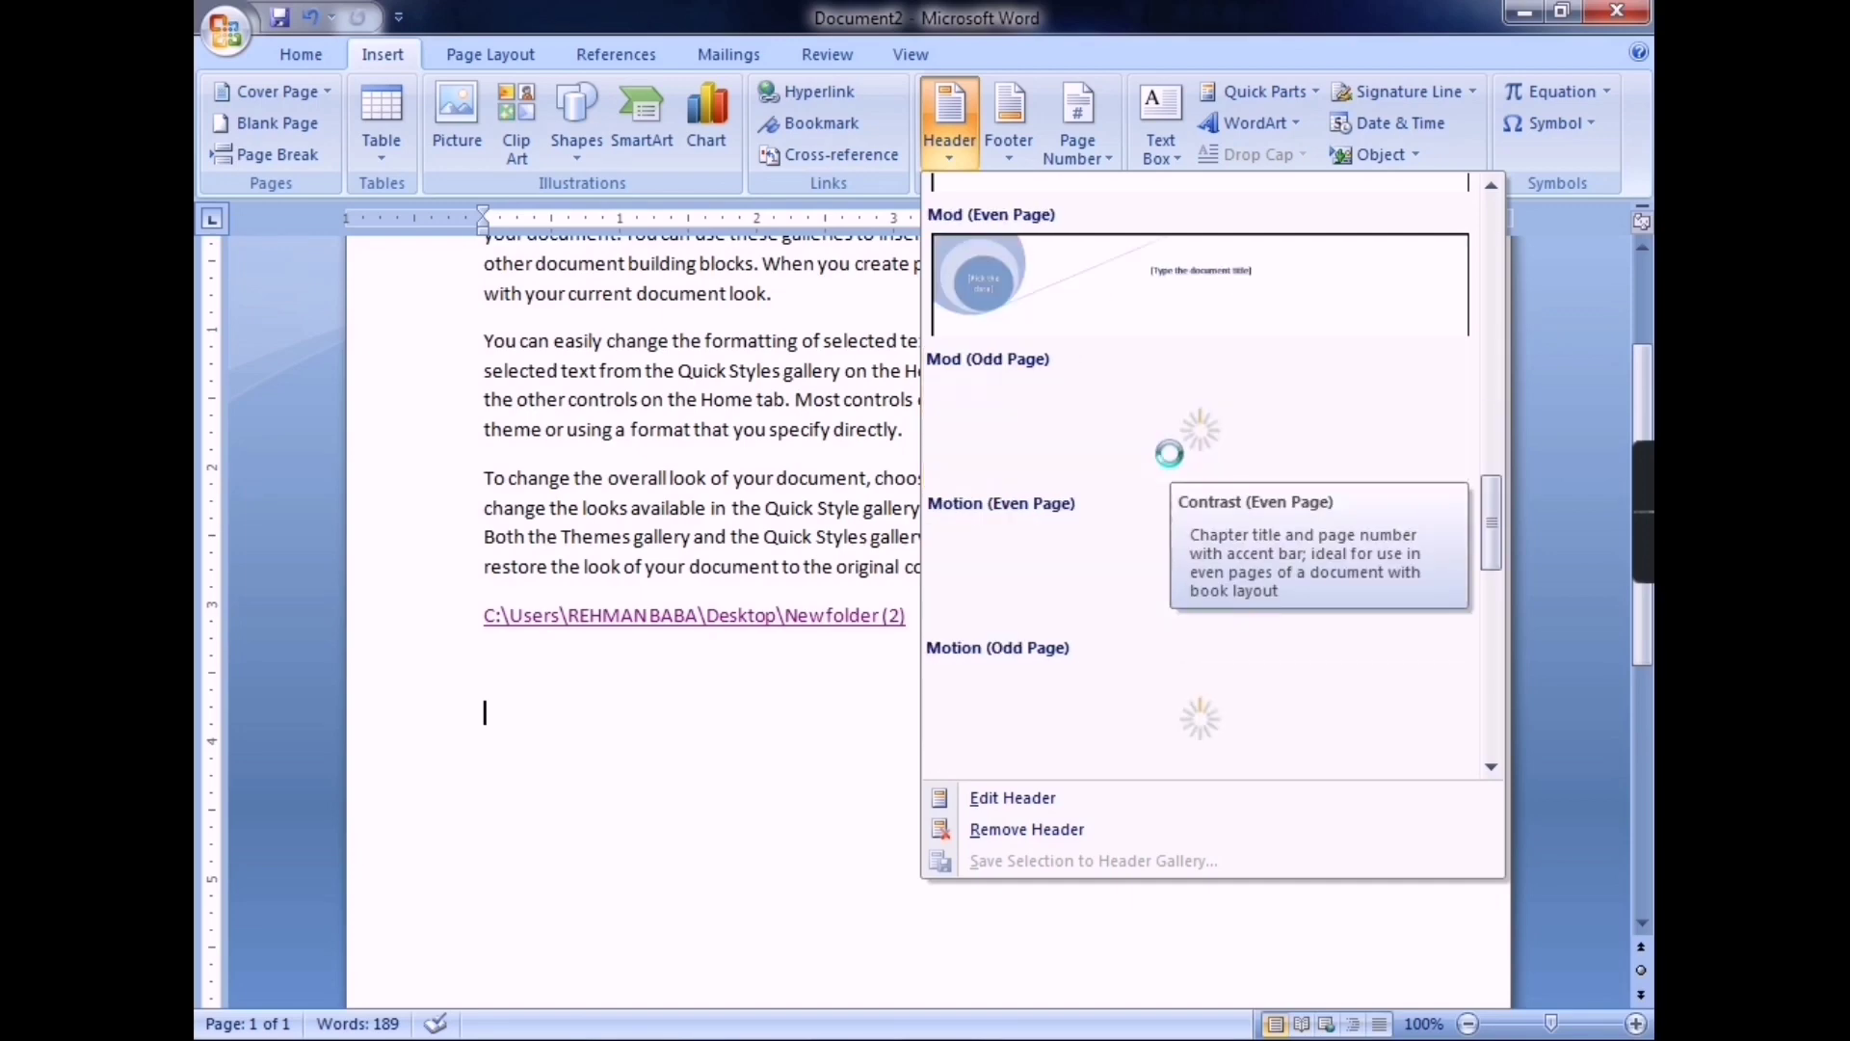
pyautogui.click(796, 750)
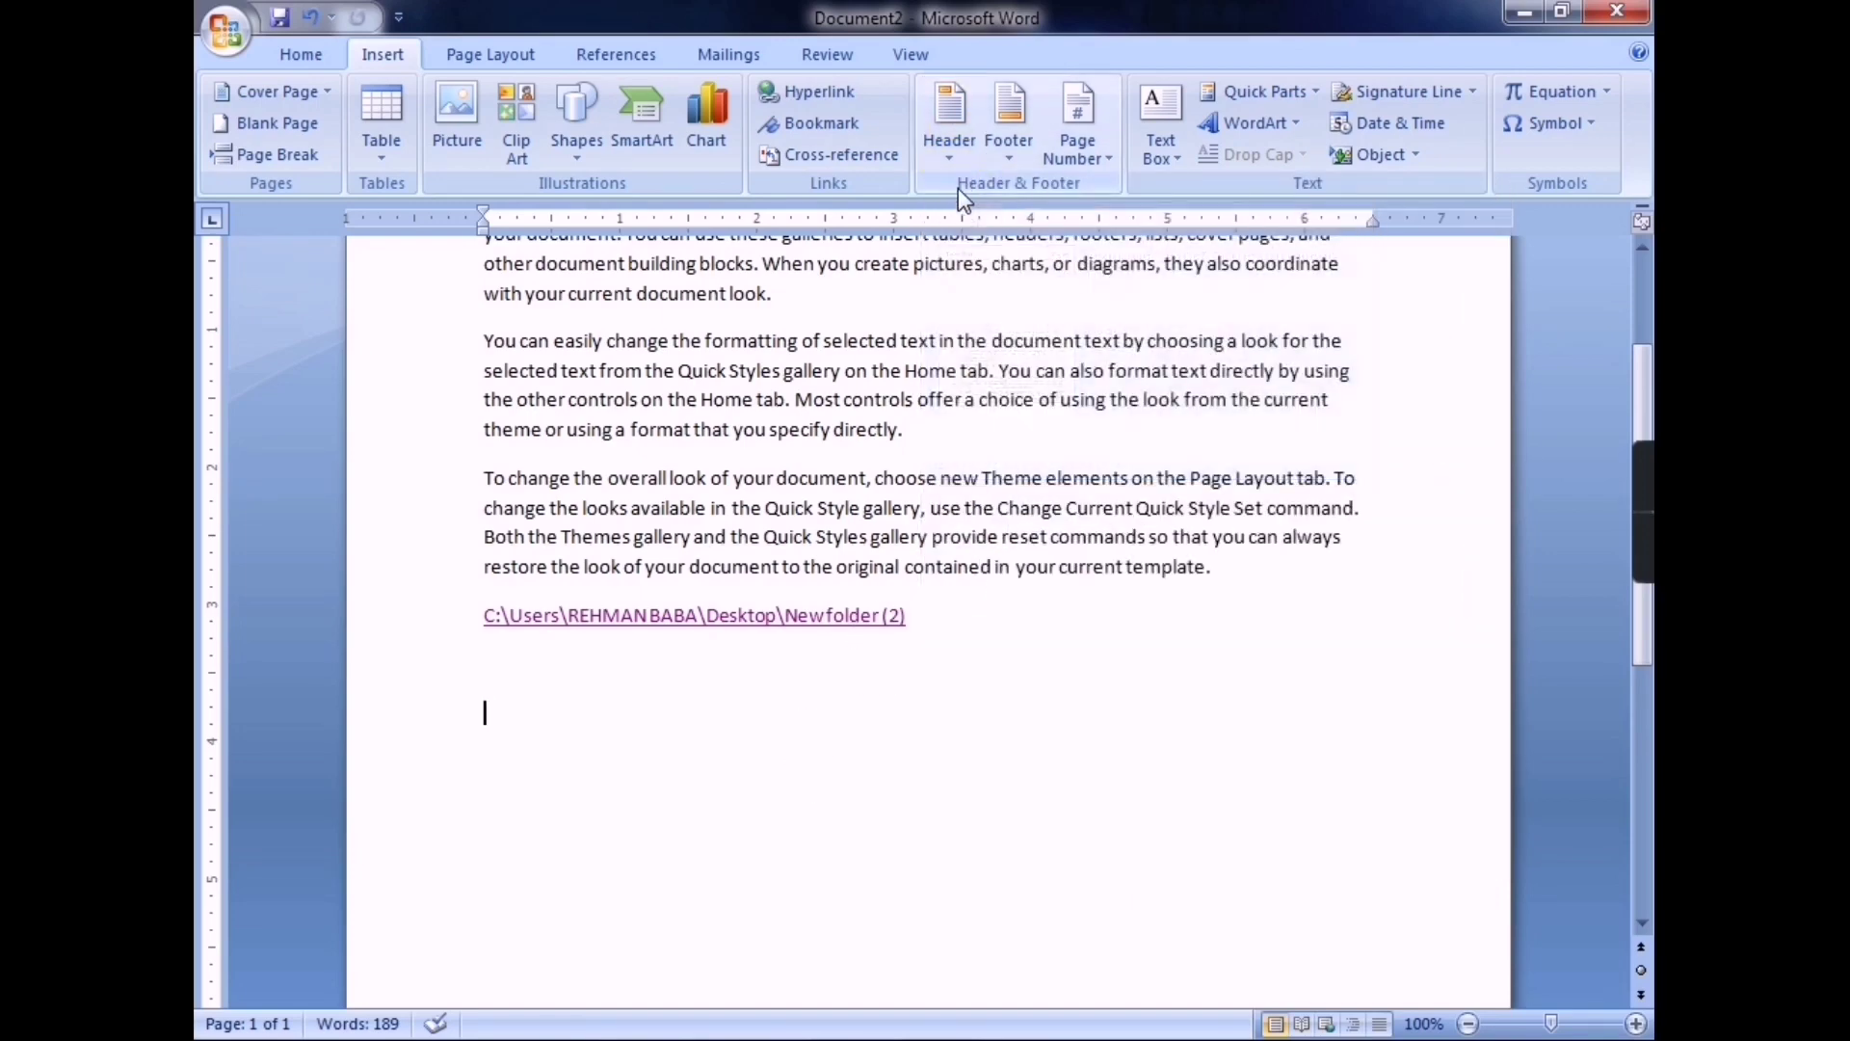
pyautogui.click(1006, 169)
pyautogui.click(743, 722)
# Step: Skip the text box designs and pick the rainbow-gradient WordArt style from the third row
pyautogui.click(1170, 158)
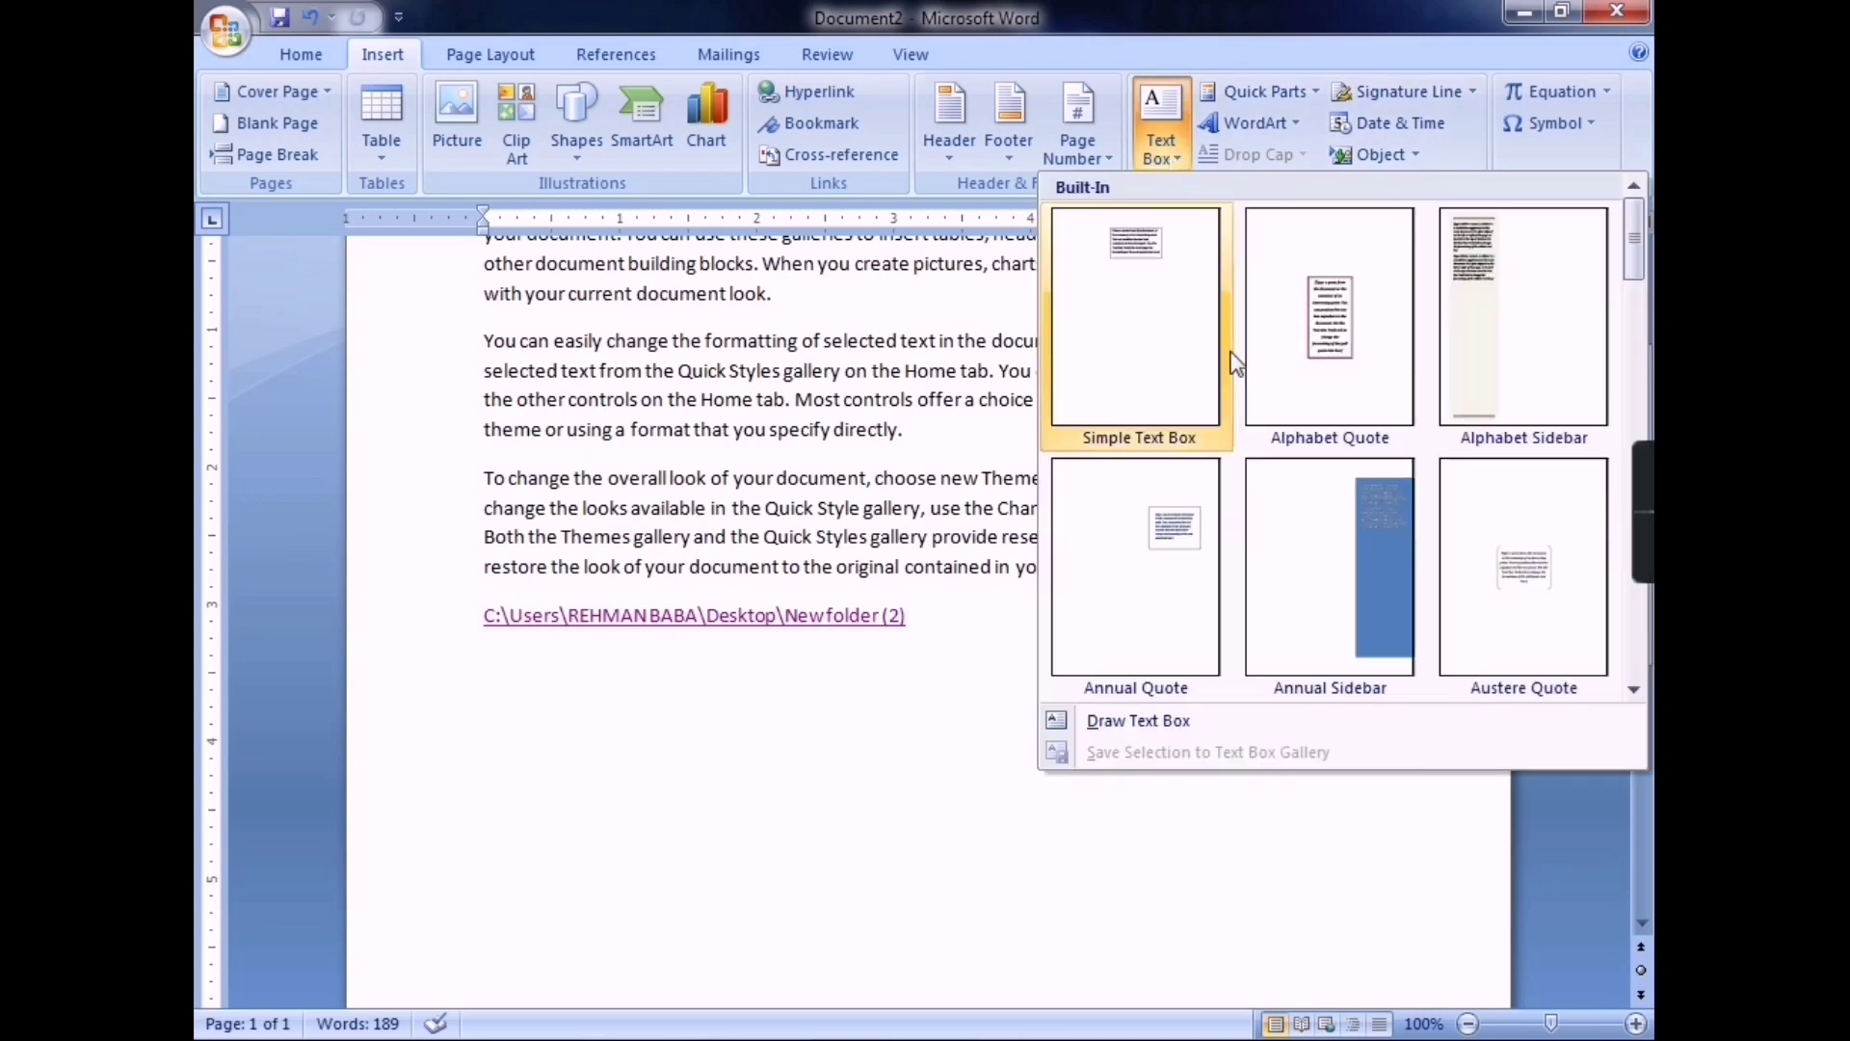
pyautogui.scroll(-3, 1253, 374)
pyautogui.scroll(-3, 1352, 481)
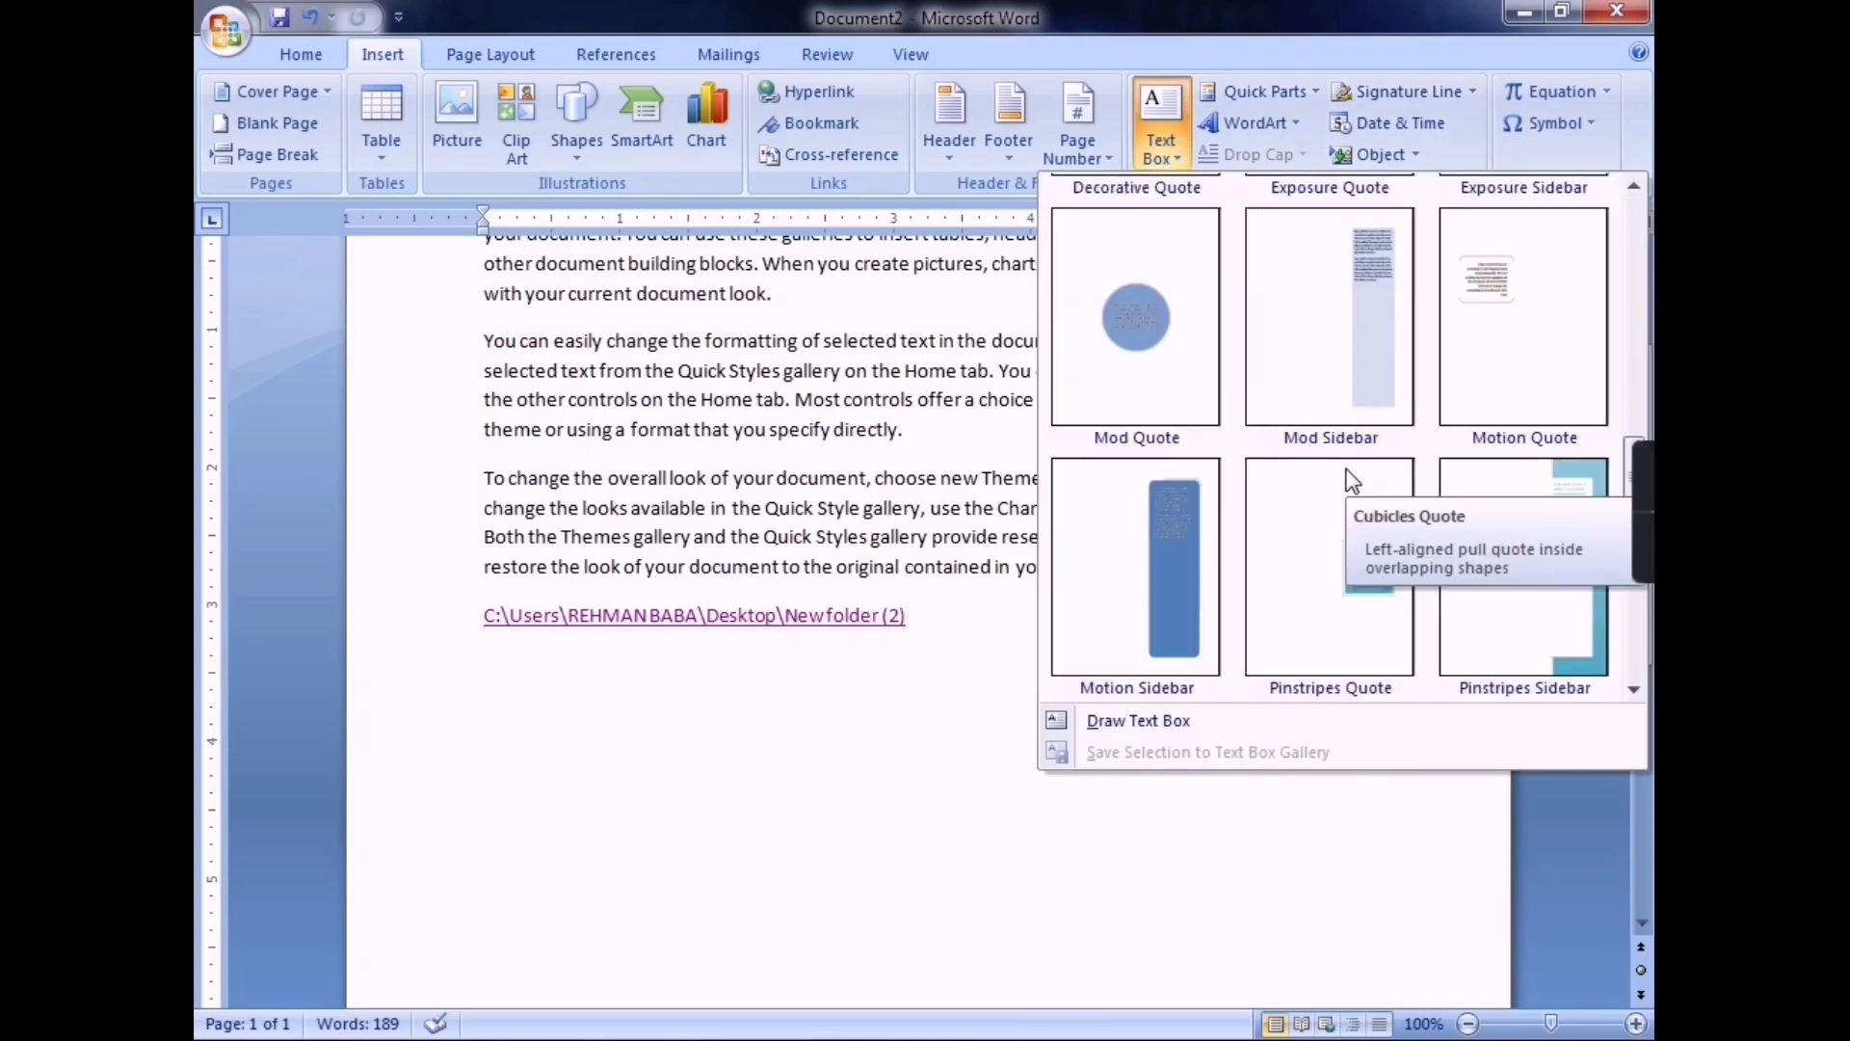
pyautogui.scroll(-3, 1396, 401)
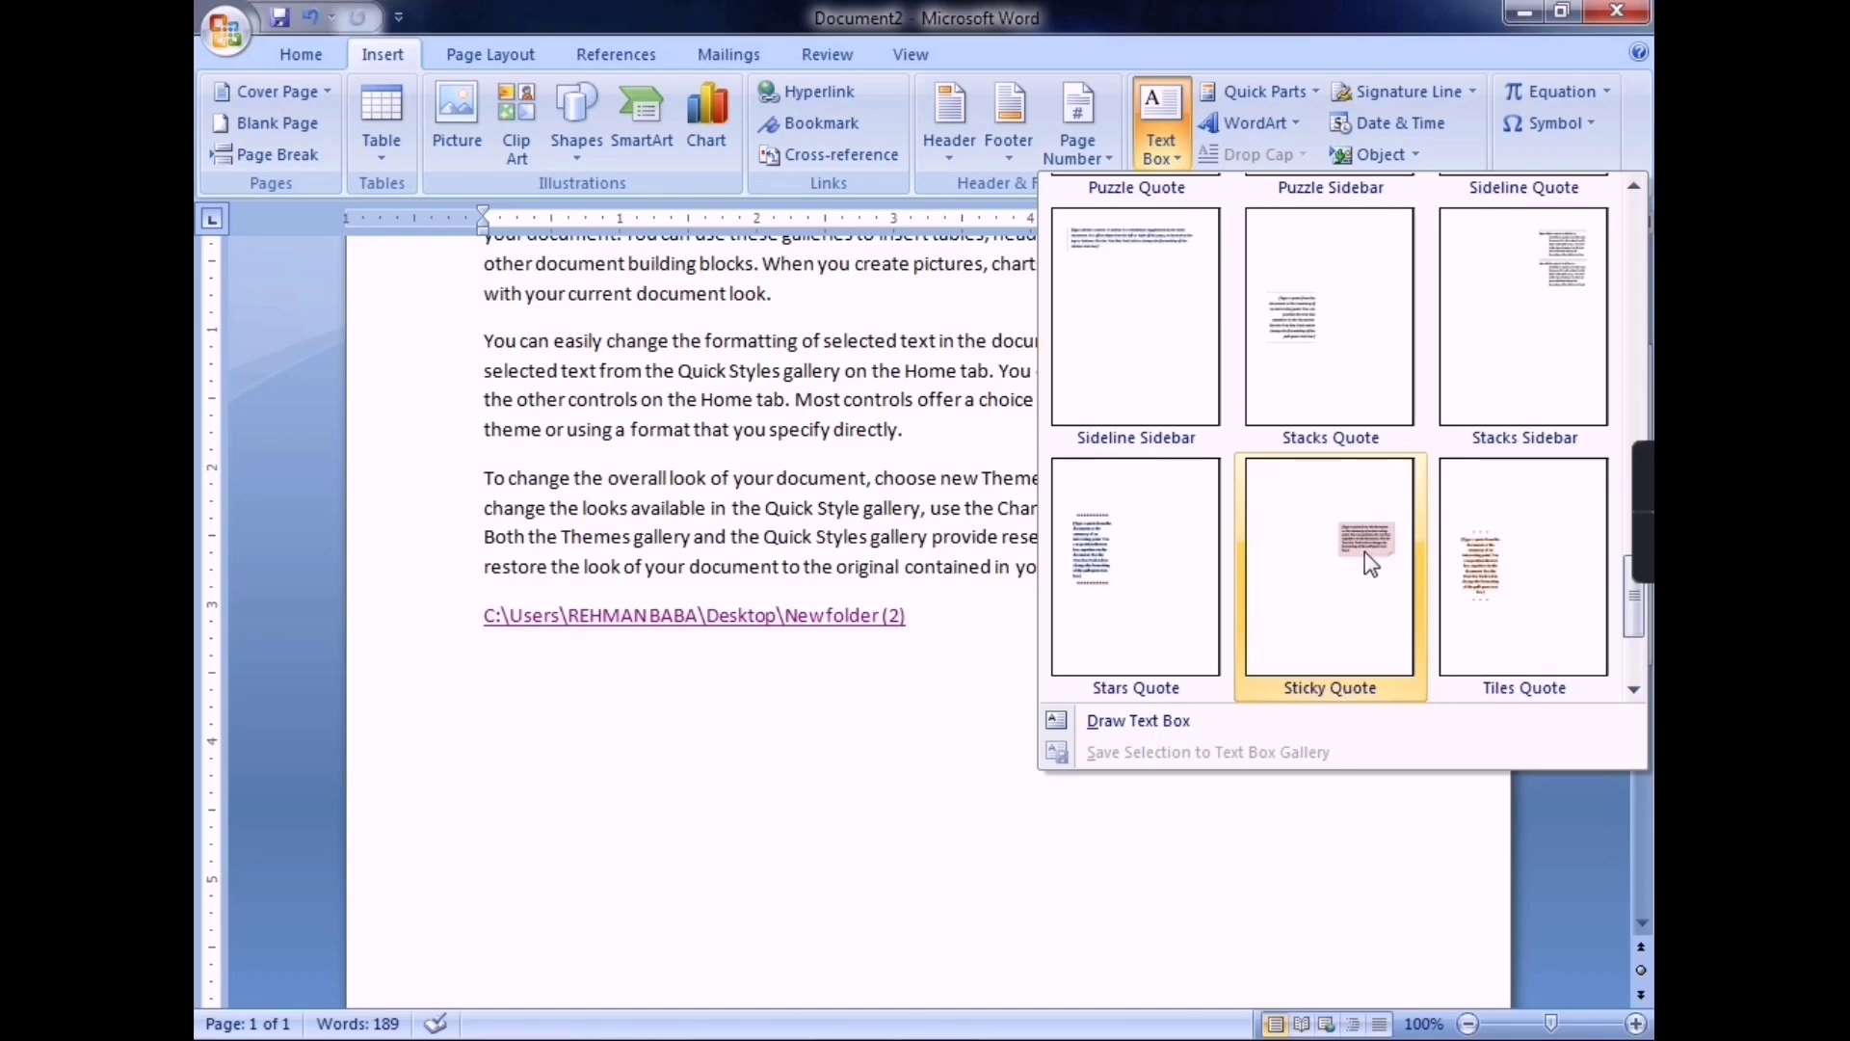
pyautogui.click(903, 872)
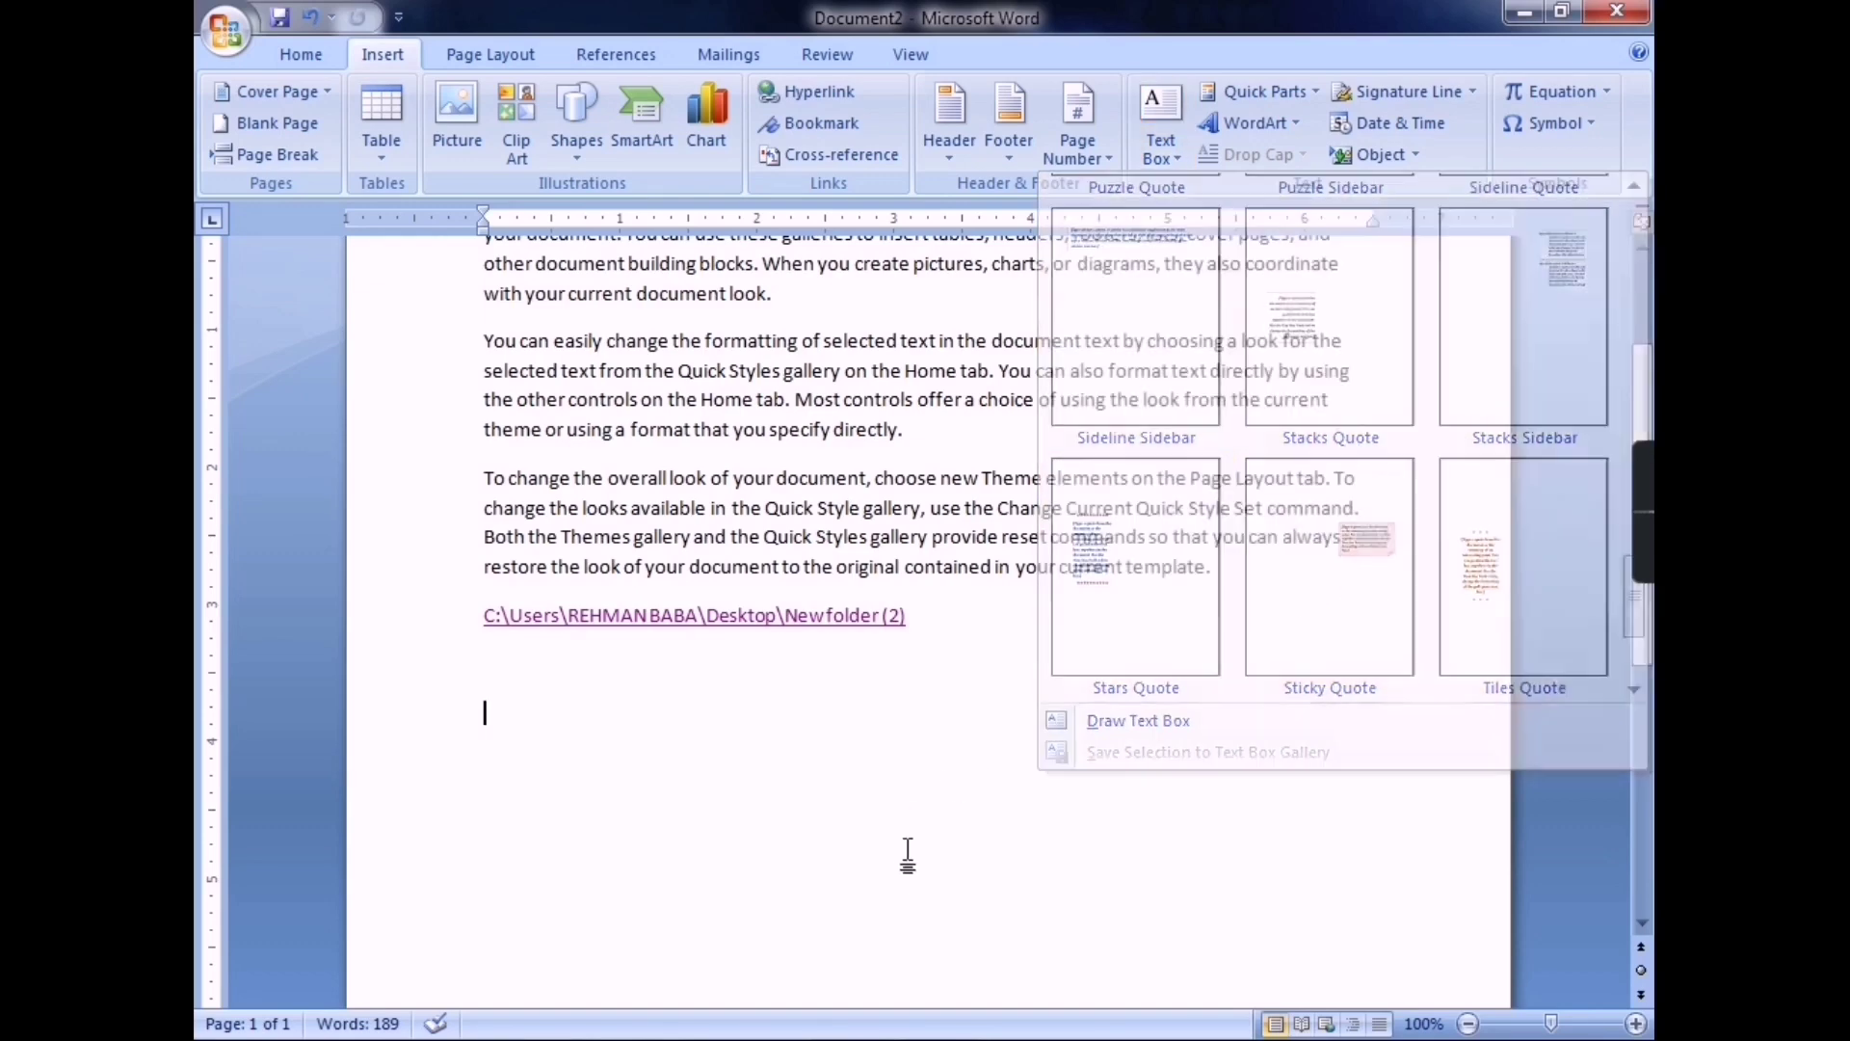
pyautogui.click(1293, 130)
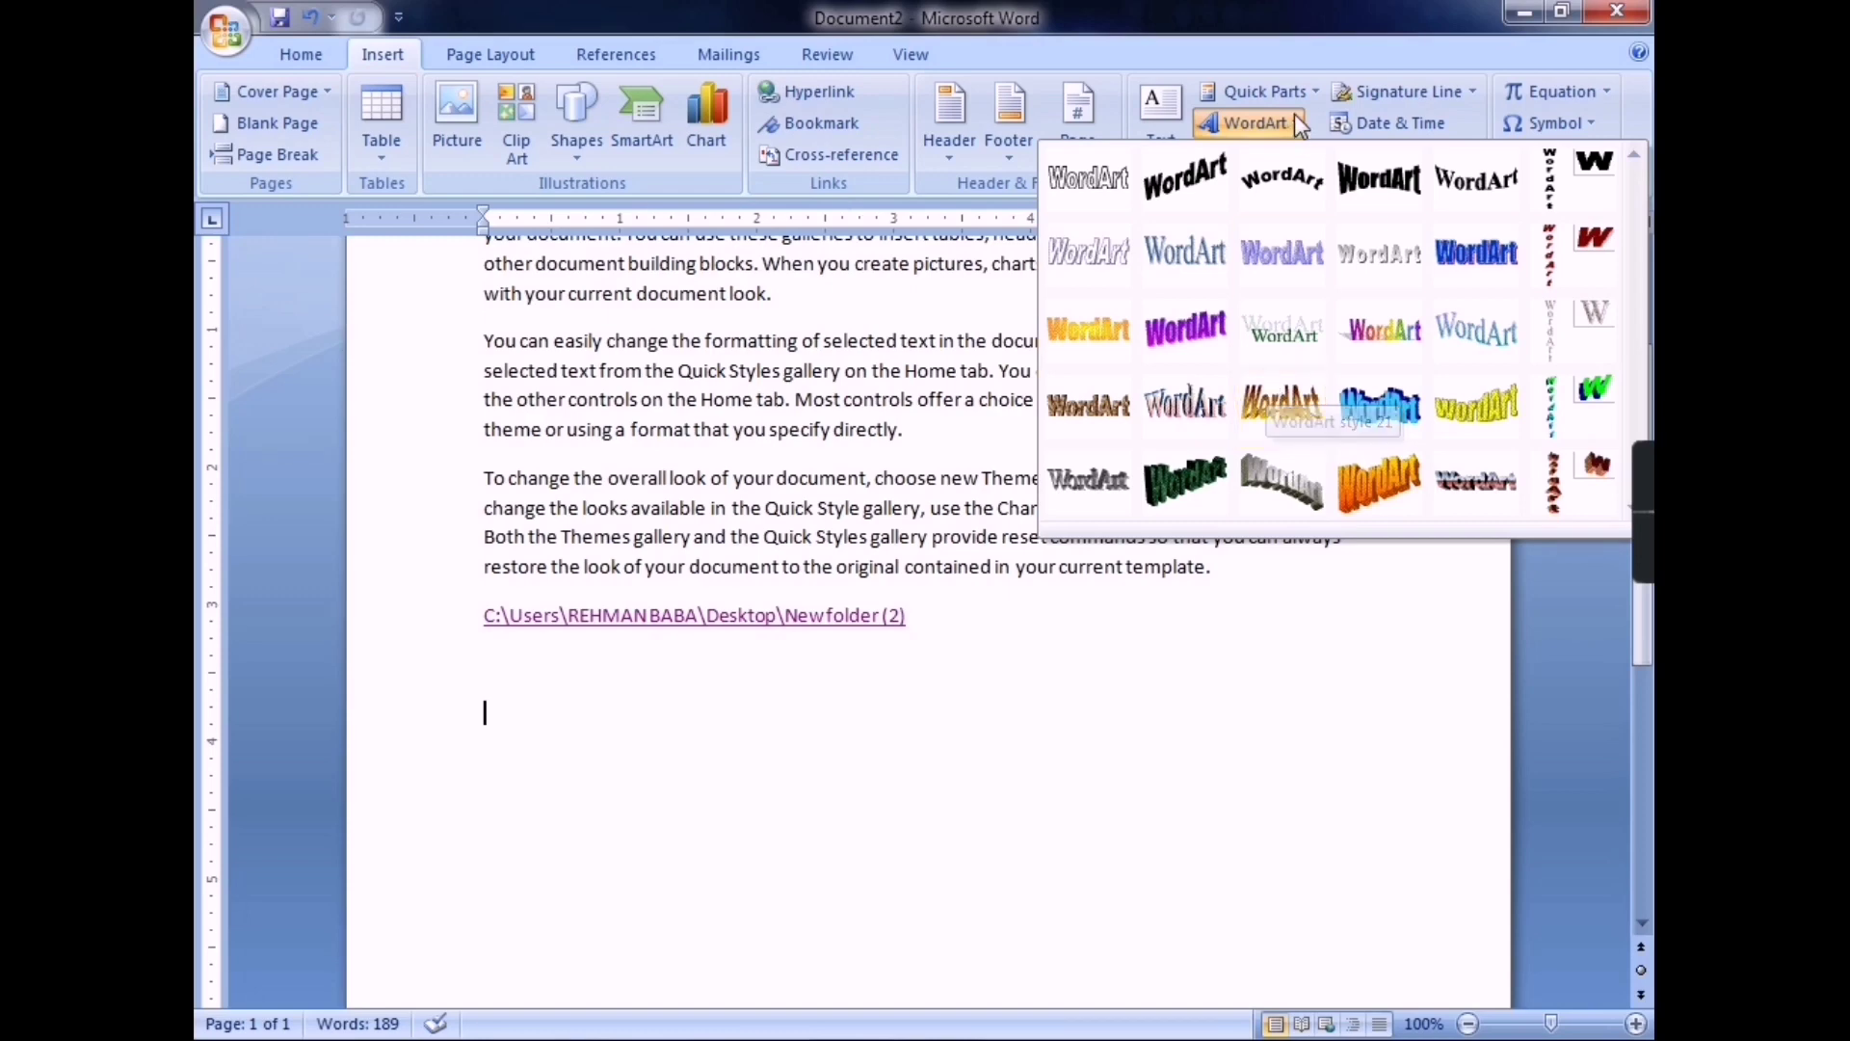
pyautogui.click(1388, 334)
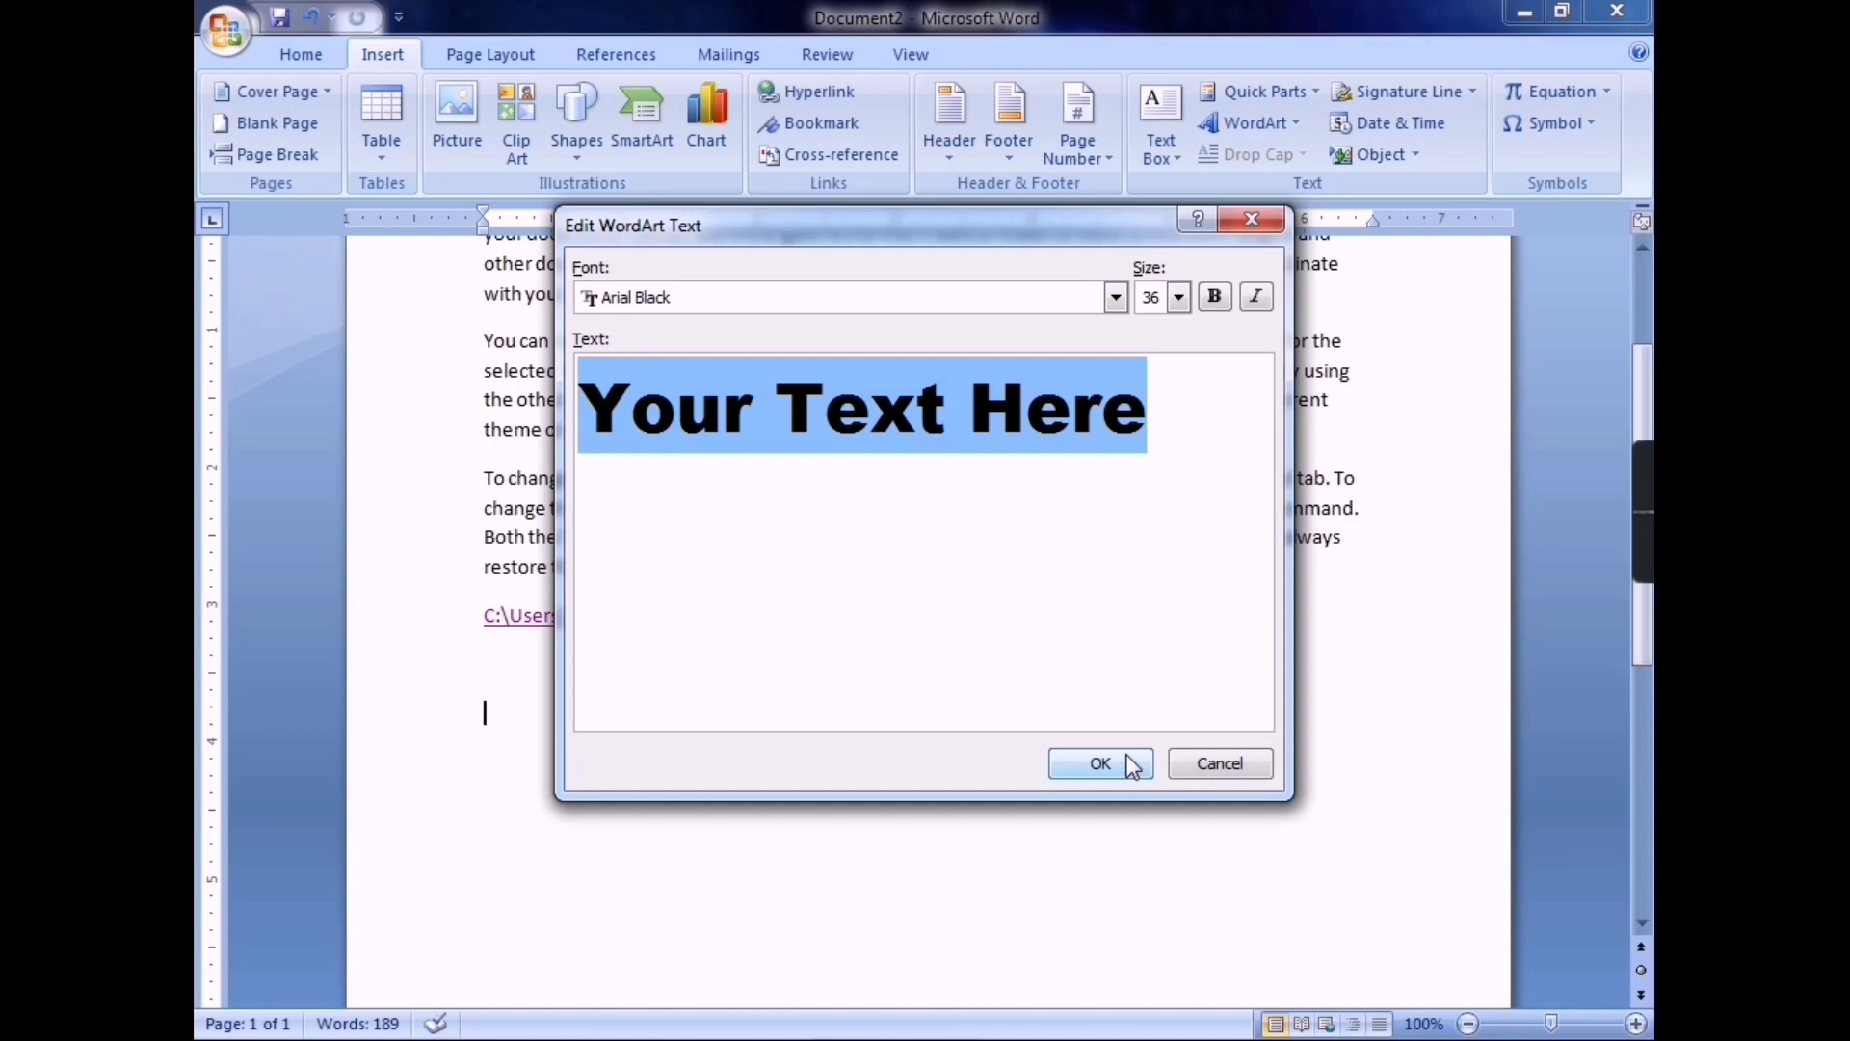
# Step: Enter 'GH NEws & Technical' as the WordArt text and insert it below the hyperlink
pyautogui.write('GH NEws ')
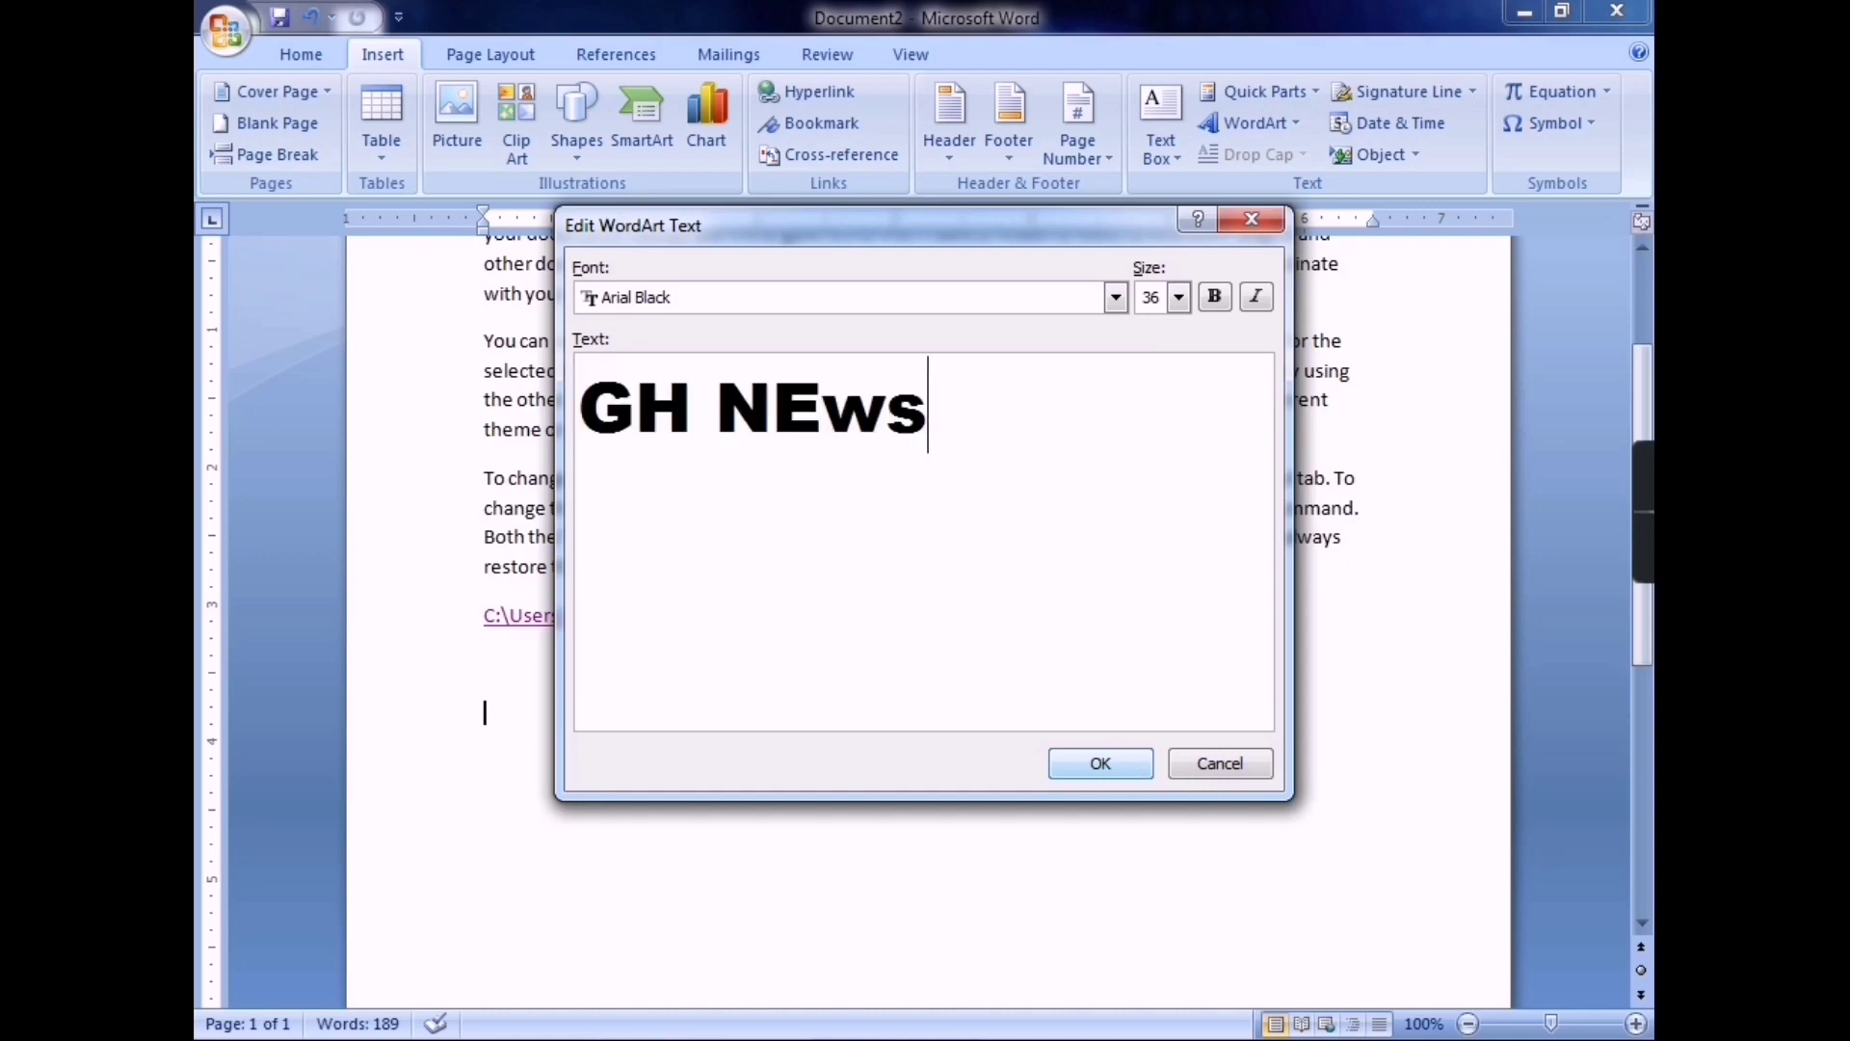
pyautogui.write('& Tec')
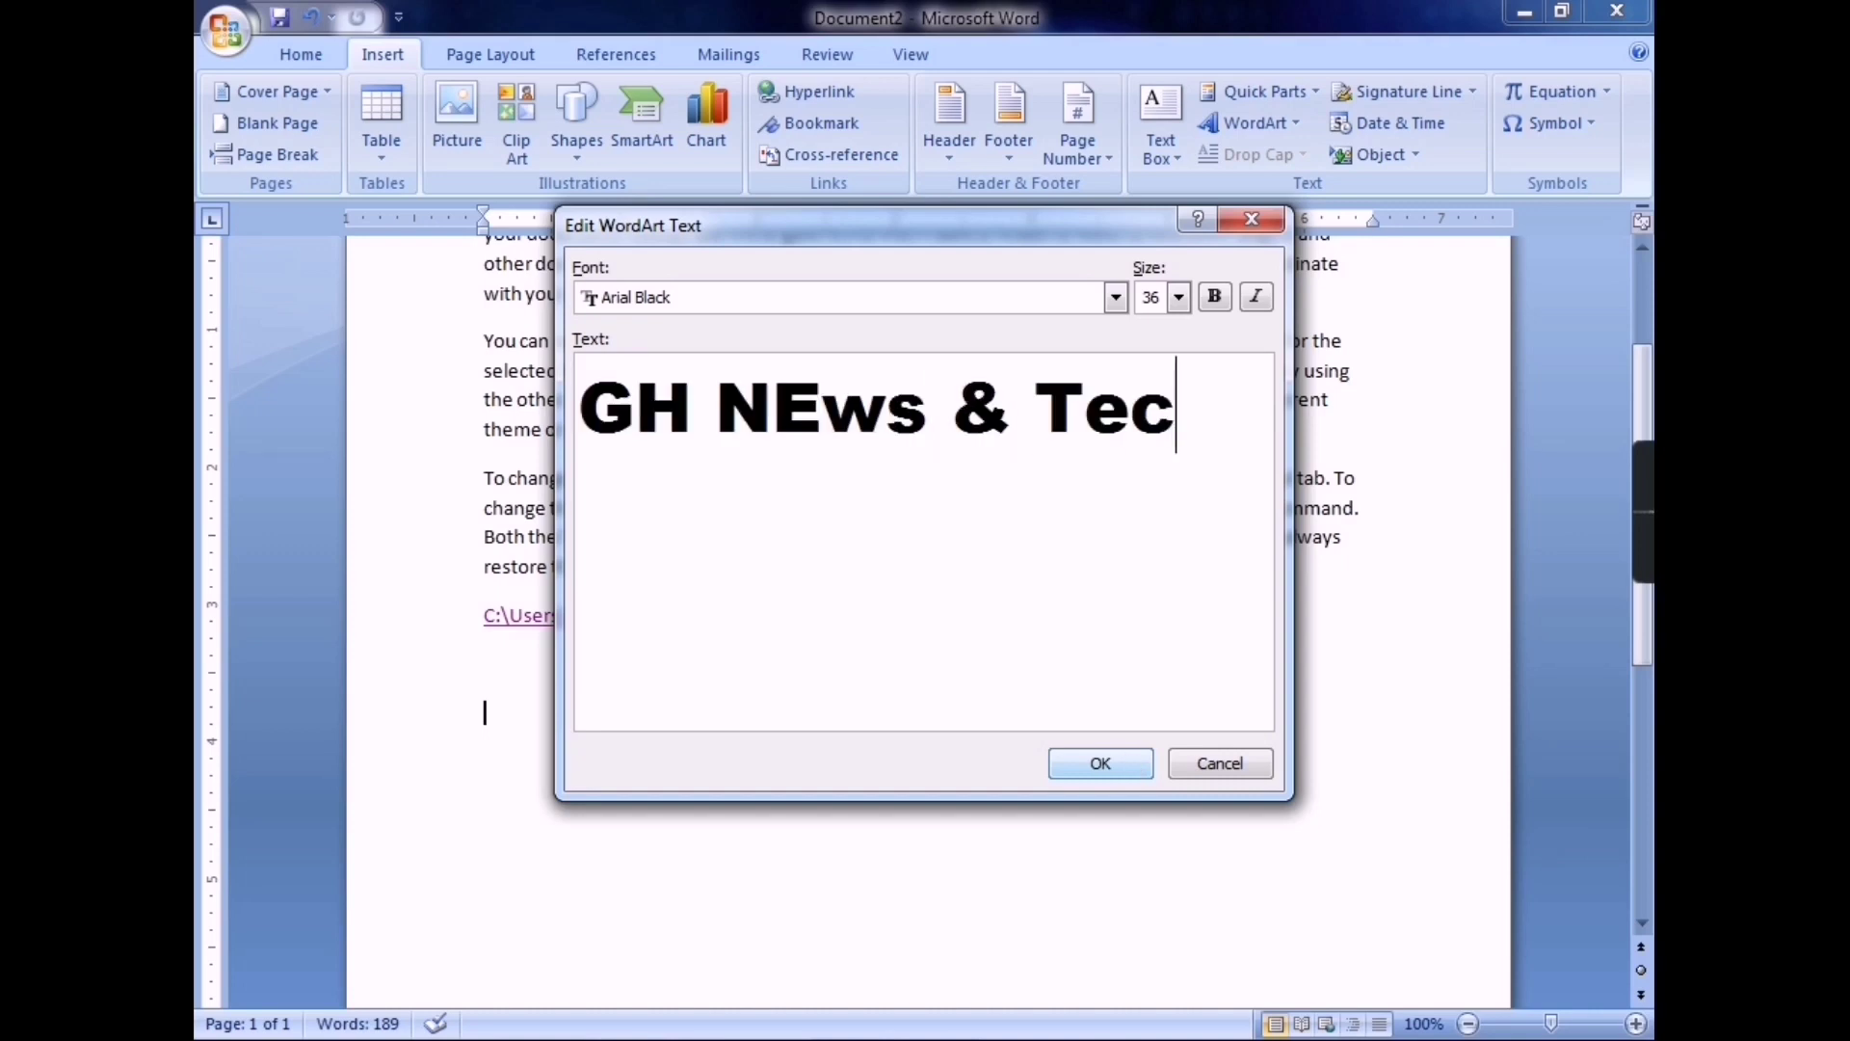
pyautogui.write('hnical')
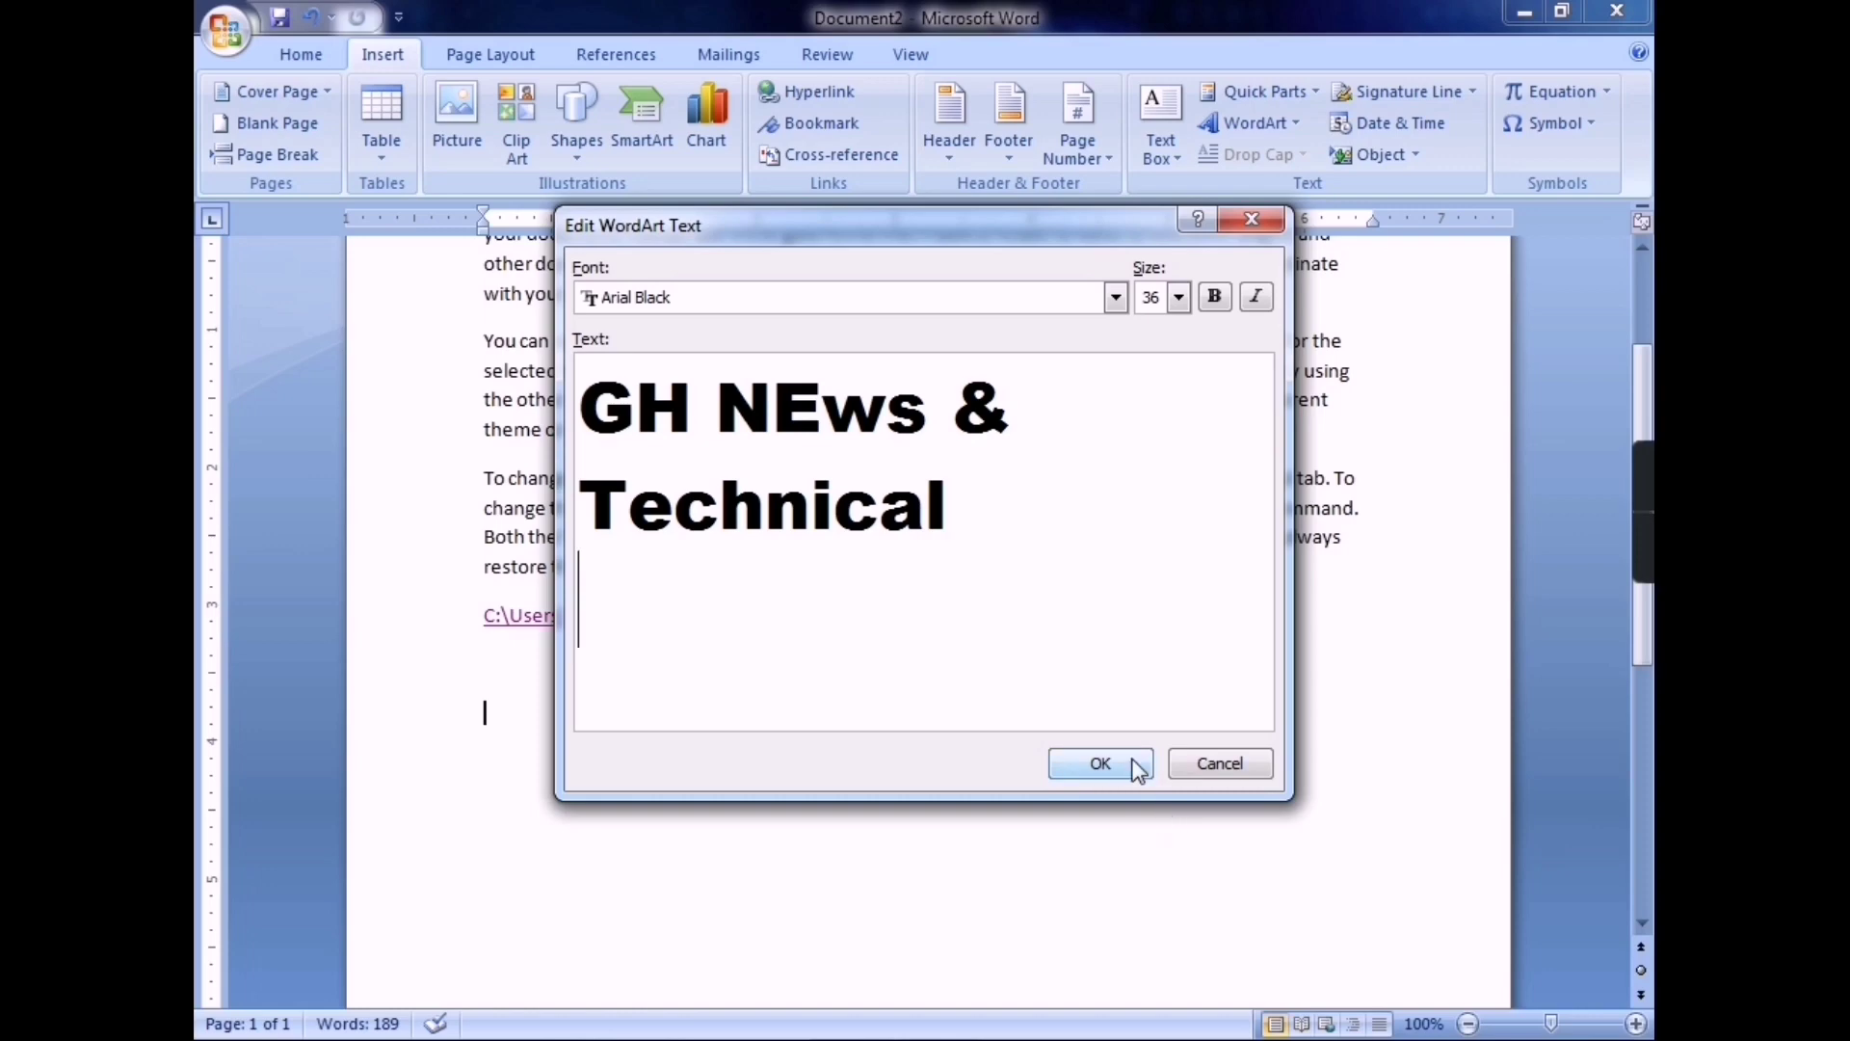
pyautogui.click(1132, 763)
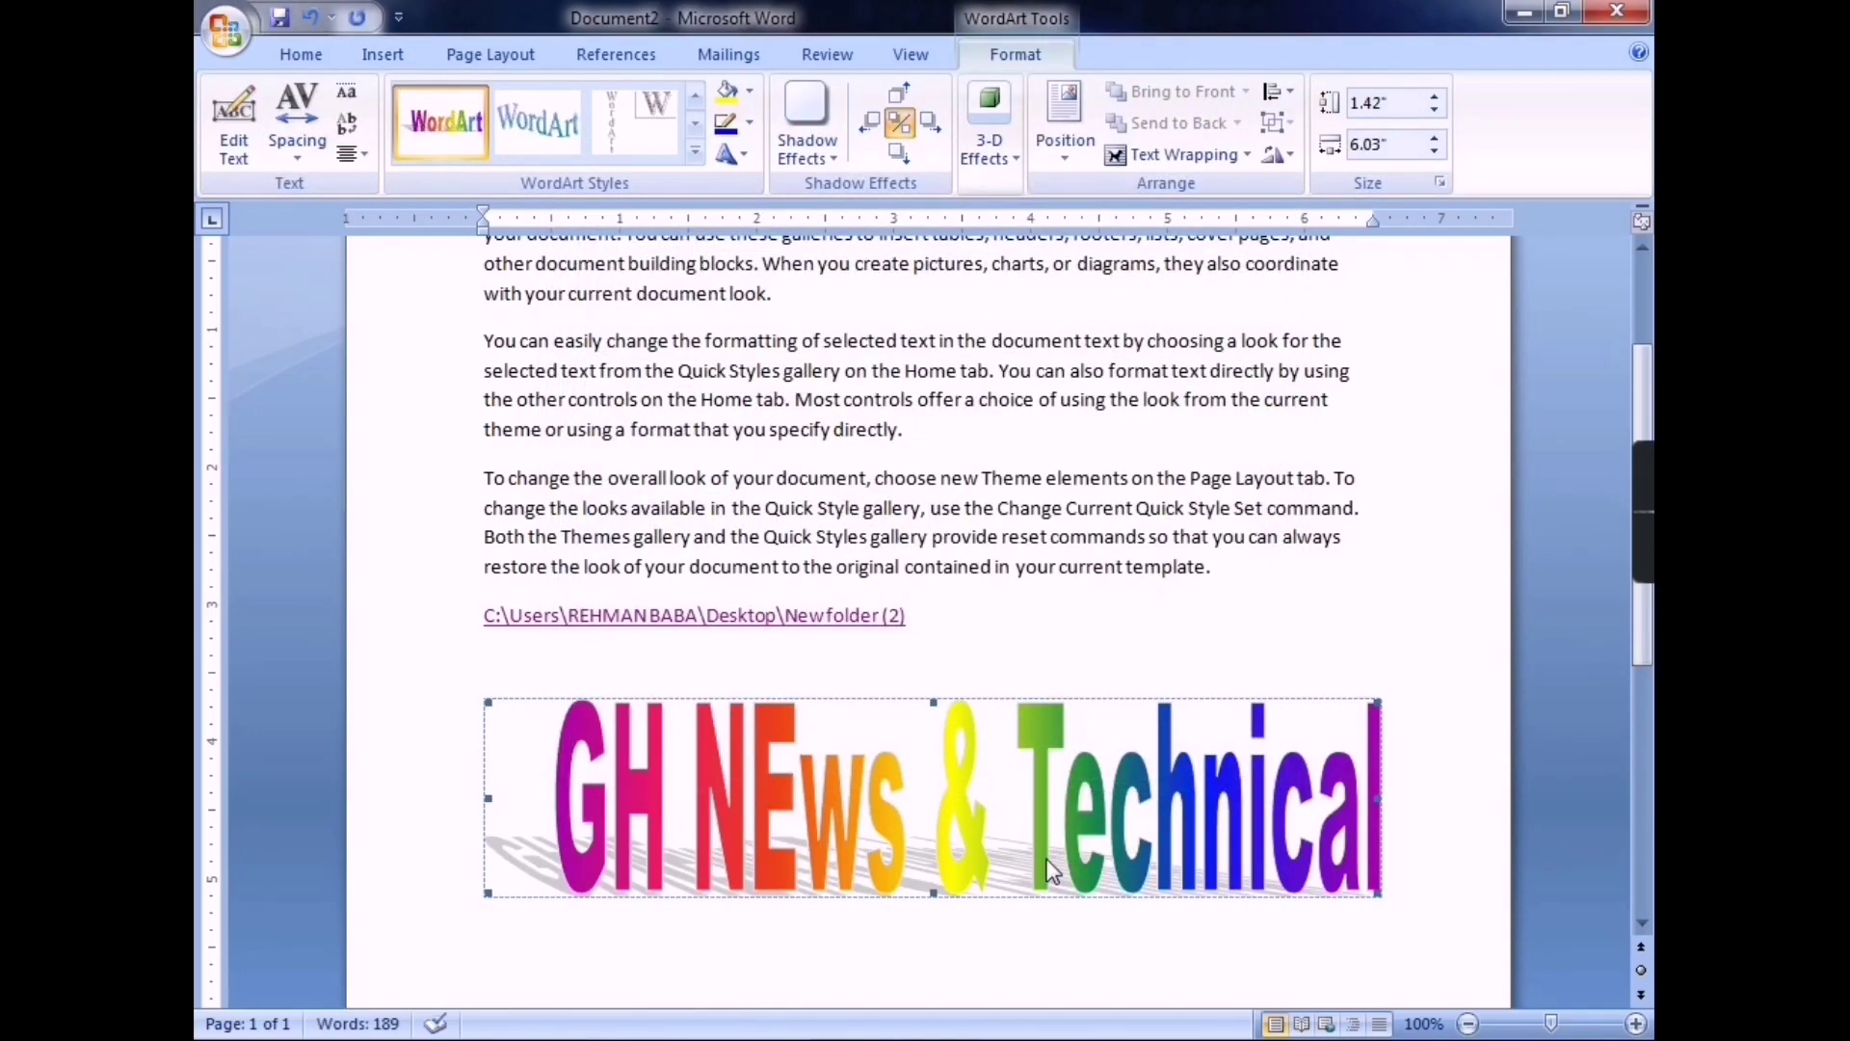
# Step: Deselect the 'GH NEws & Technical' WordArt so the rainbow title shows cleanly
pyautogui.click(1227, 614)
pyautogui.click(1191, 796)
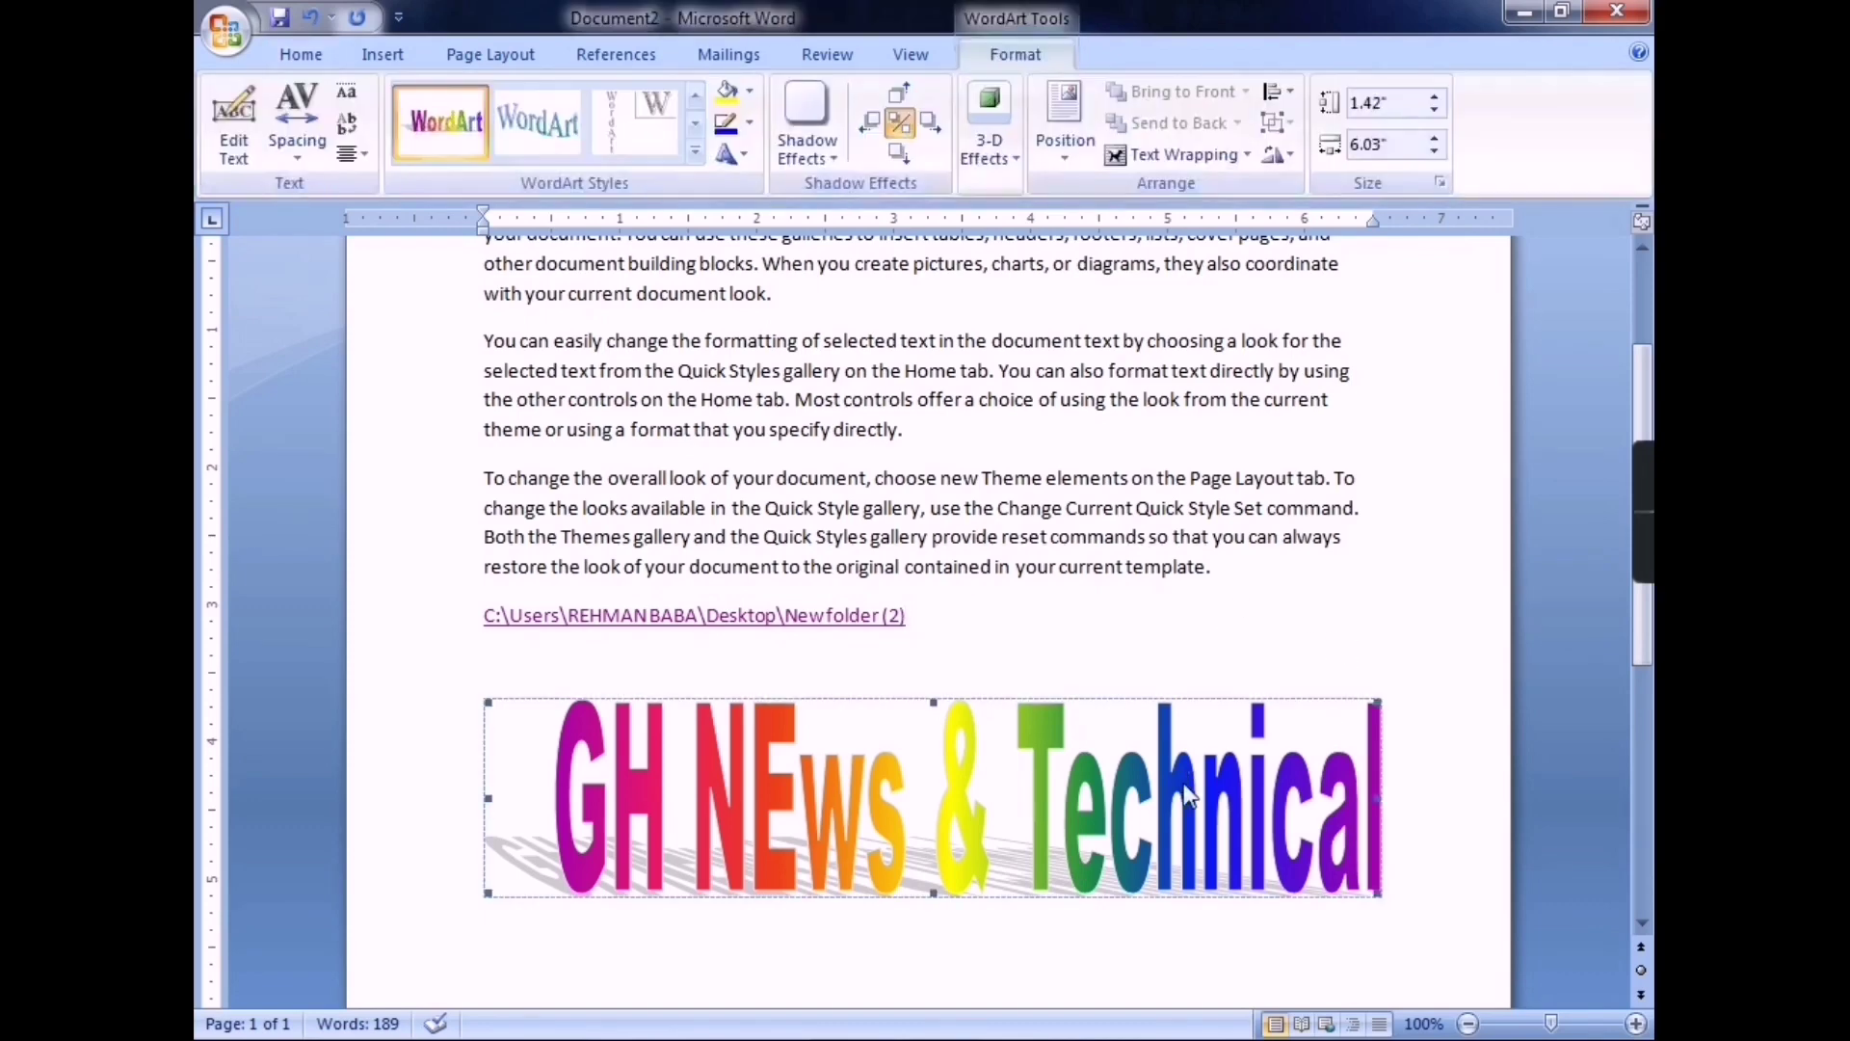
pyautogui.click(1282, 576)
pyautogui.click(382, 54)
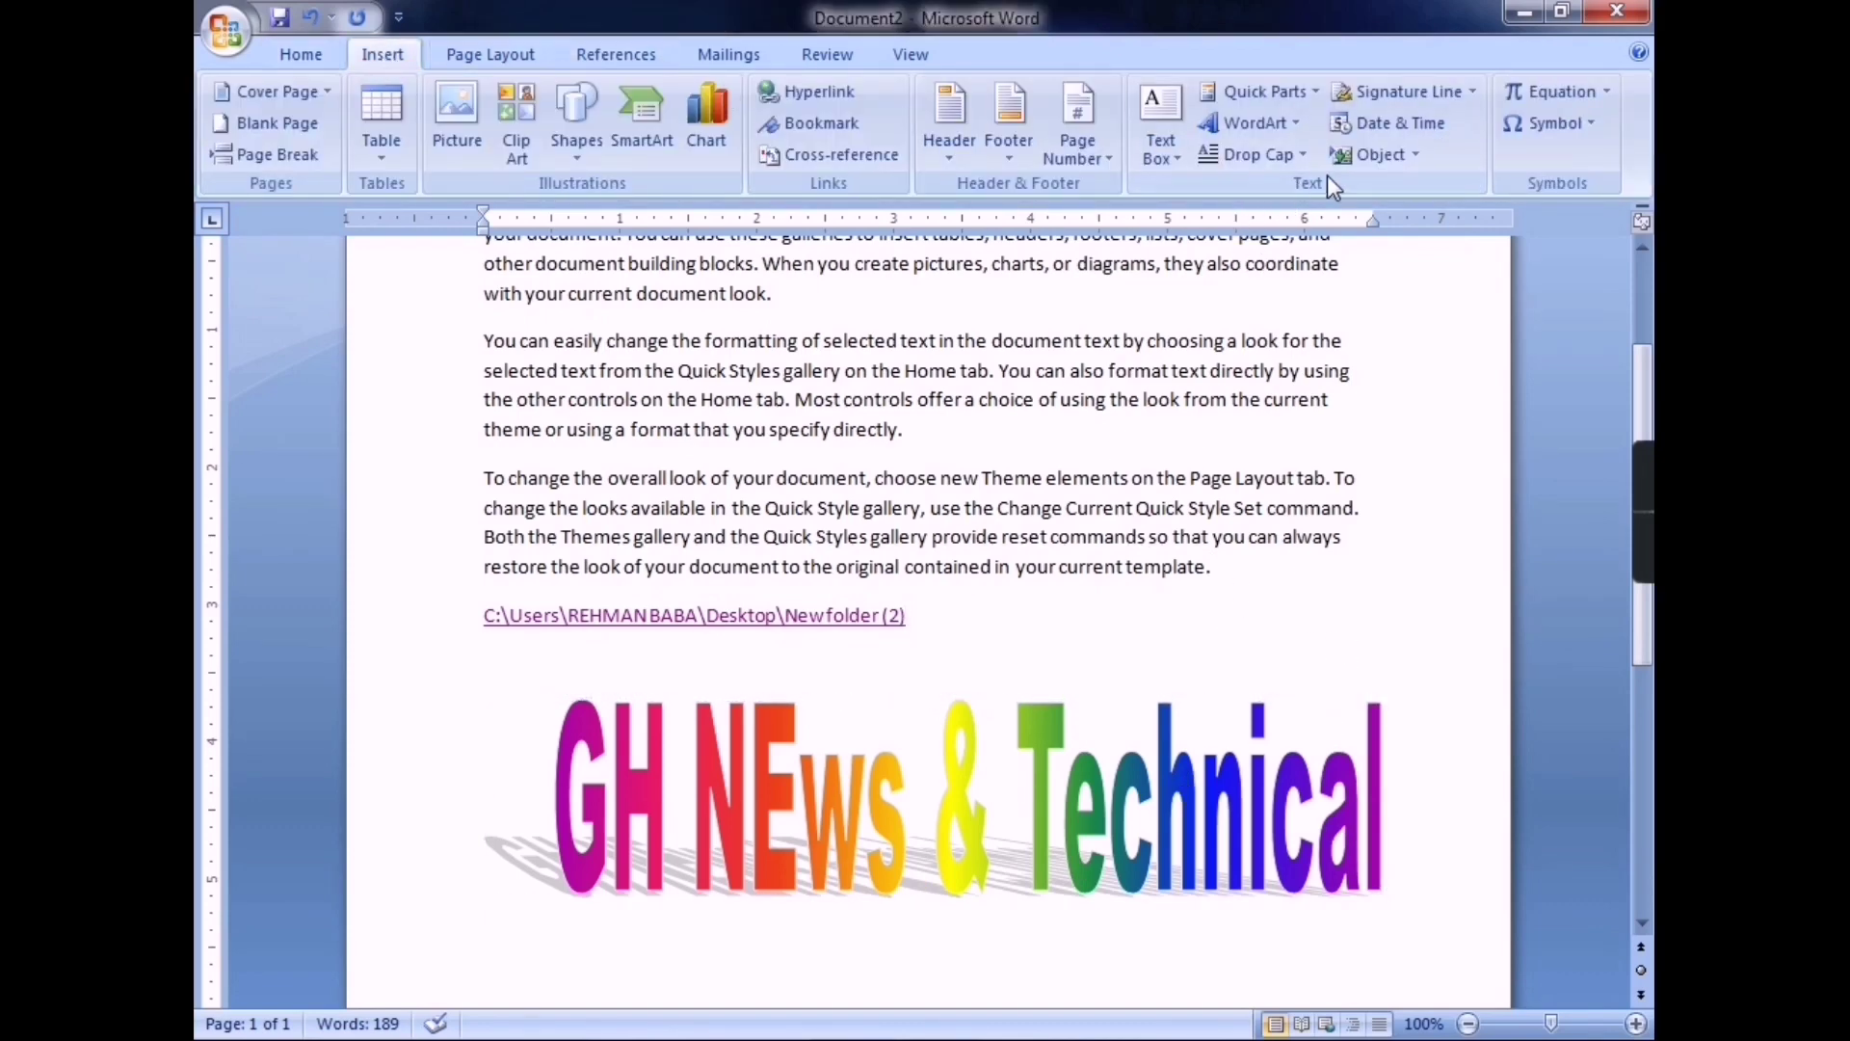